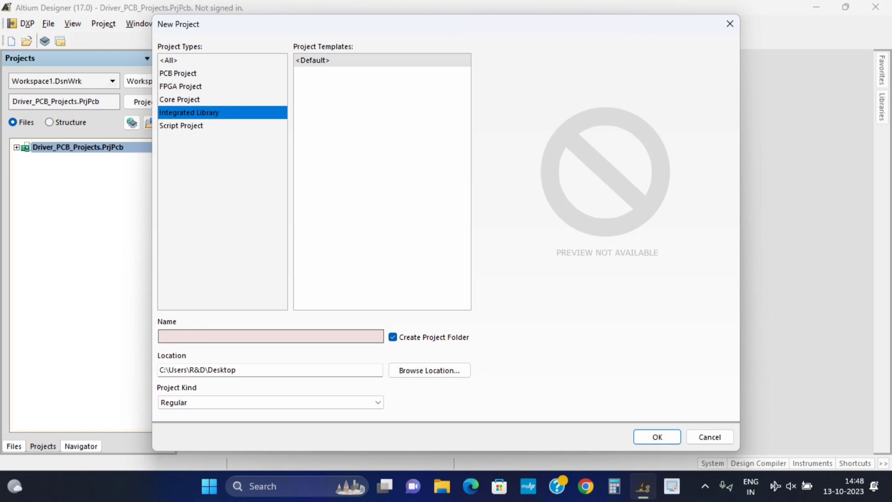
Create an integrated library project named SMD, located in the Desktop folder
{"action": "type", "text": "SMD"}
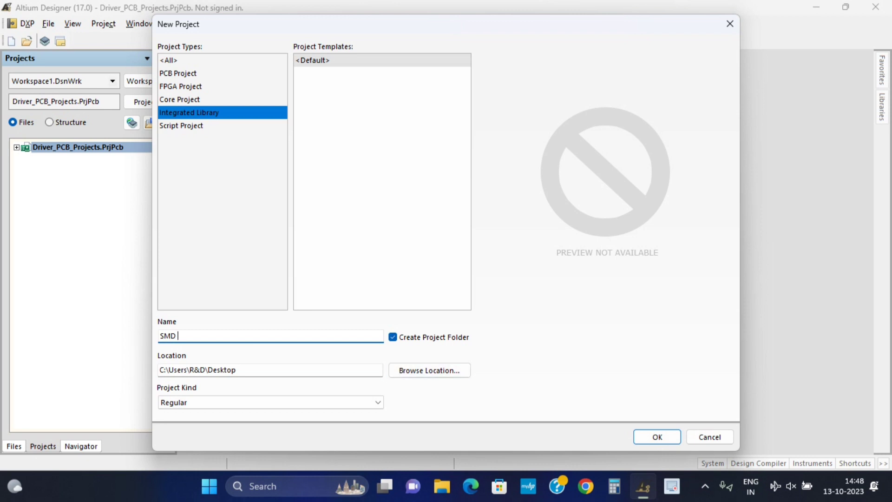
{"action": "left_click", "coordinate": [429, 370]}
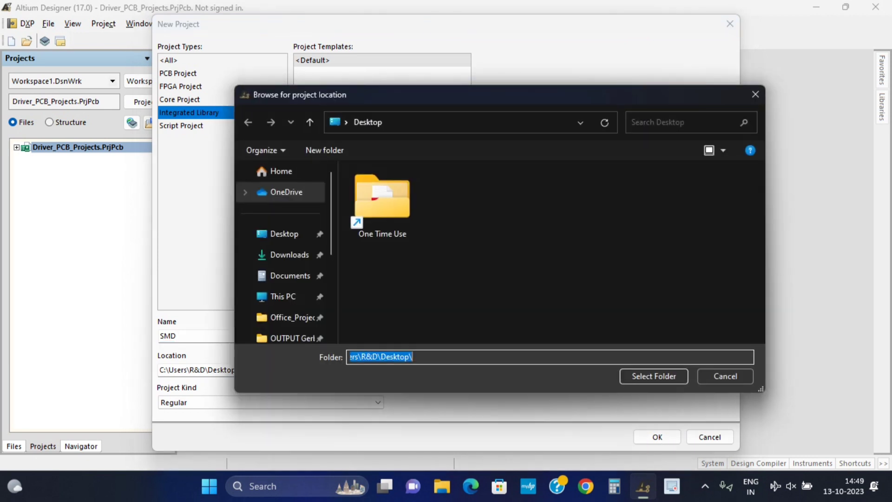
{"action": "left_click", "coordinate": [283, 234]}
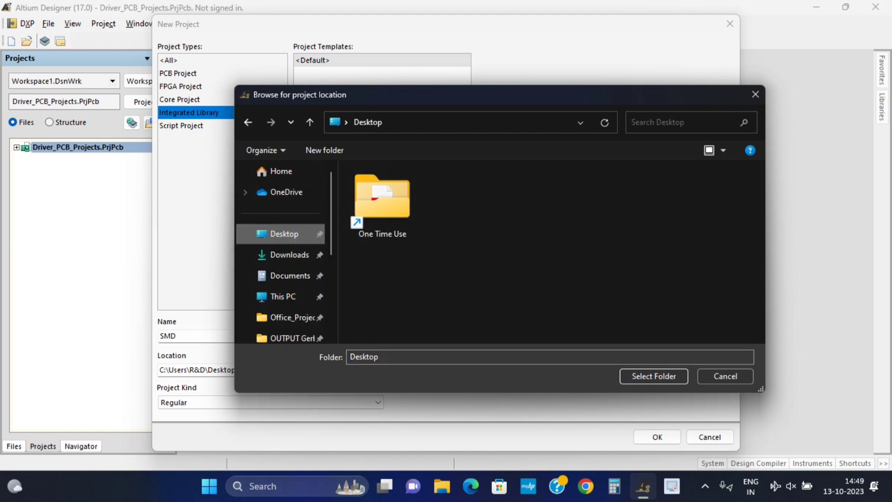
{"action": "left_click", "coordinate": [378, 357]}
{"action": "left_click", "coordinate": [654, 376]}
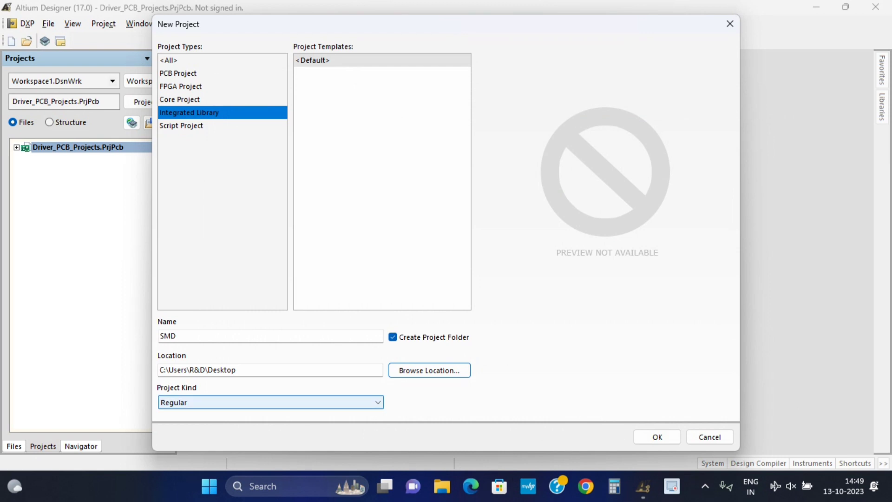
{"action": "left_click", "coordinate": [657, 437]}
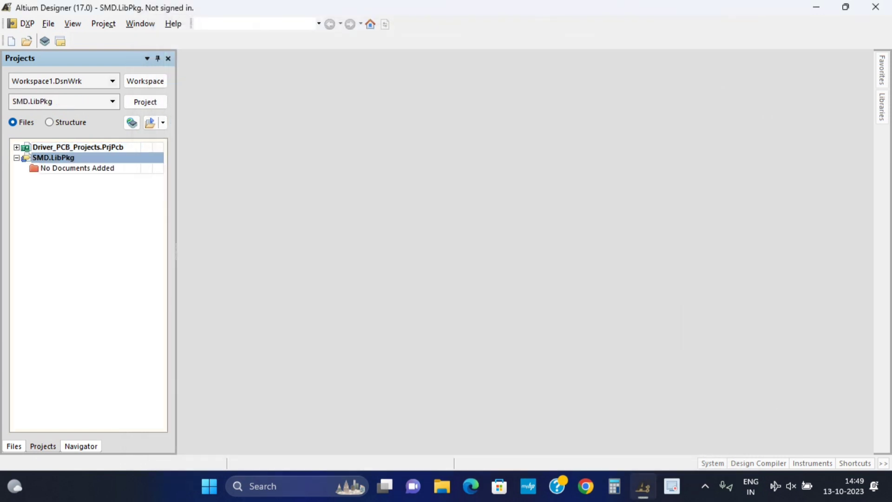
Add a new schematic library document to the SMD library project
{"action": "left_click", "coordinate": [54, 158]}
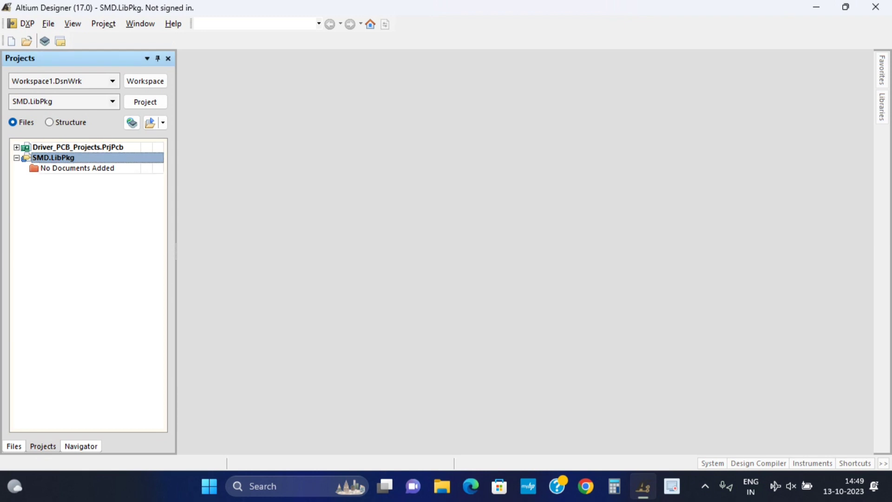
{"action": "left_click", "coordinate": [48, 23]}
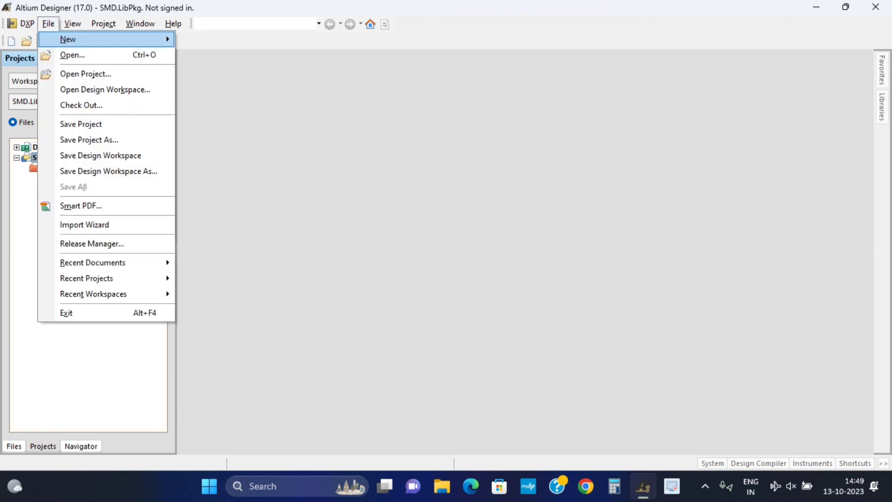
{"action": "mouse_move", "coordinate": [70, 39]}
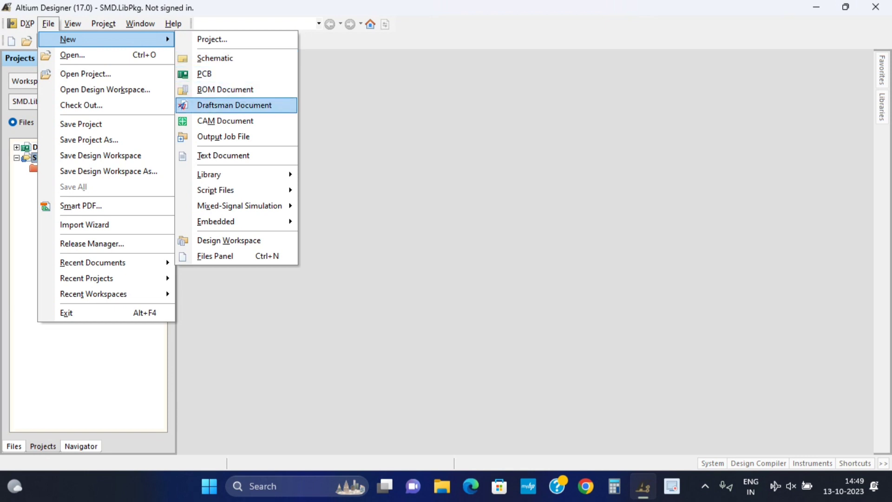
{"action": "mouse_move", "coordinate": [209, 174]}
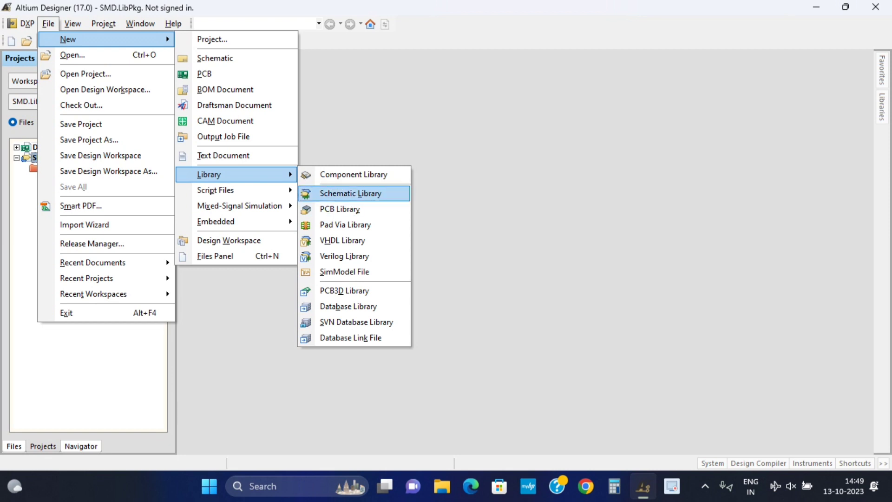
{"action": "left_click", "coordinate": [351, 193]}
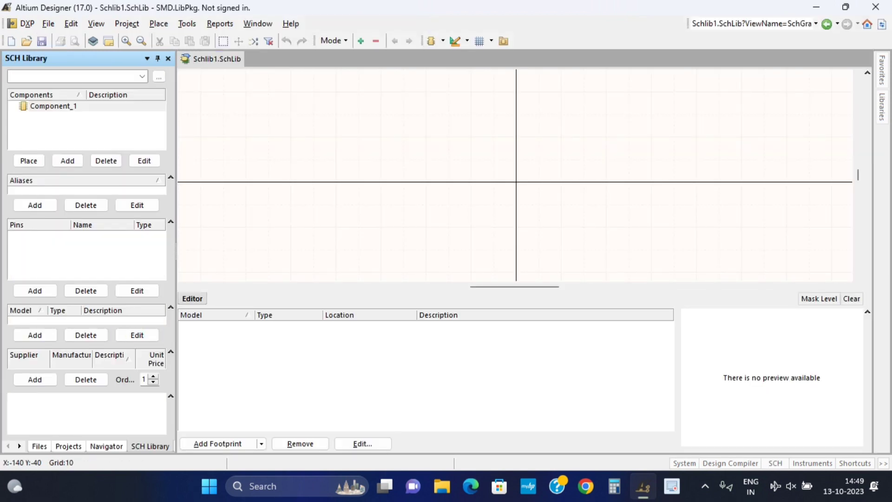
Save the SMD project, storing the schematic library as Schlib1 in the Desktop folder
{"action": "left_click", "coordinate": [68, 446]}
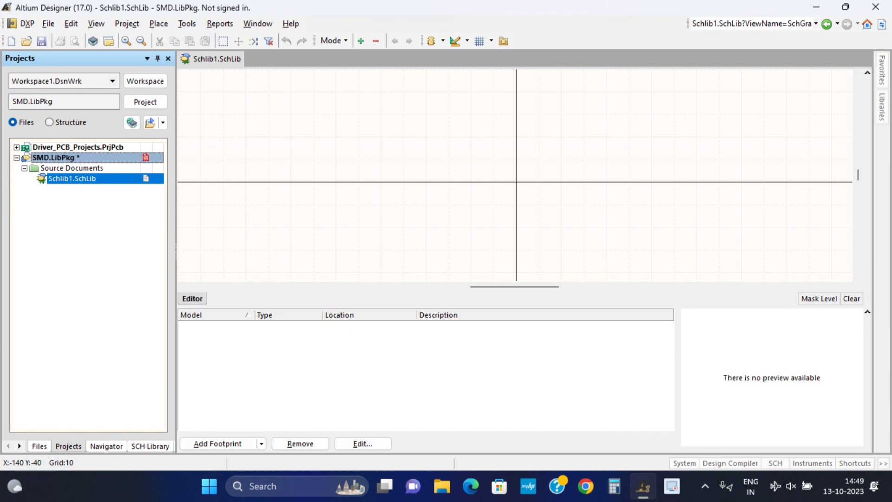
{"action": "right_click", "coordinate": [106, 179]}
{"action": "key", "text": "Escape"}
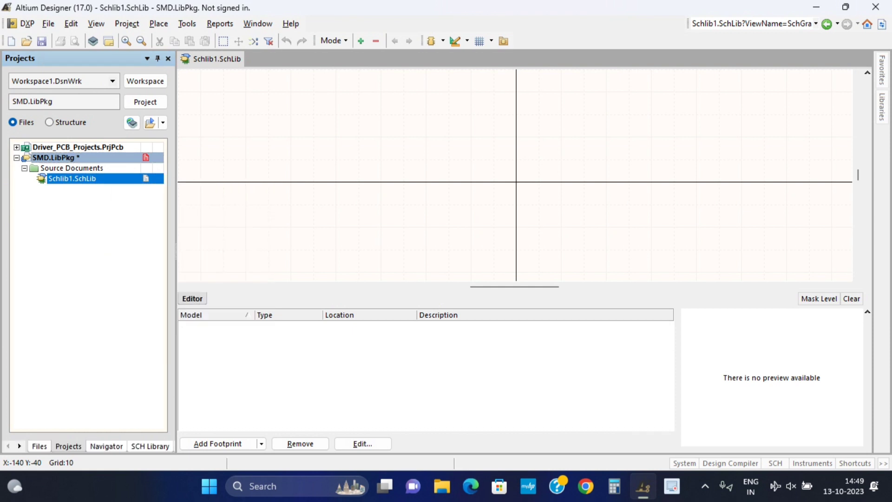
{"action": "right_click", "coordinate": [152, 158]}
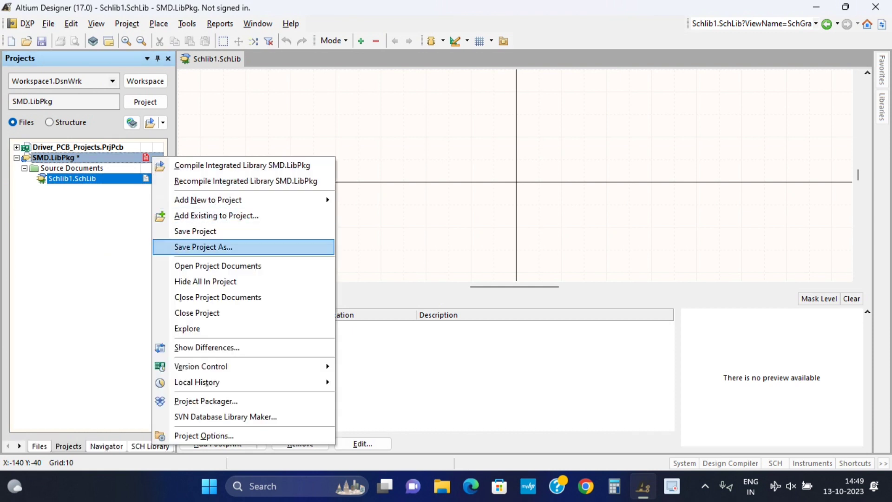
{"action": "left_click", "coordinate": [195, 230]}
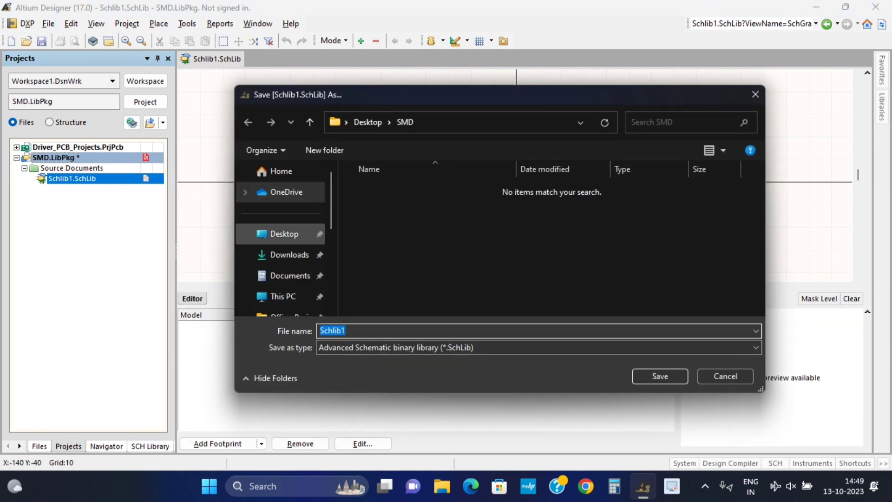
{"action": "left_click", "coordinate": [285, 233]}
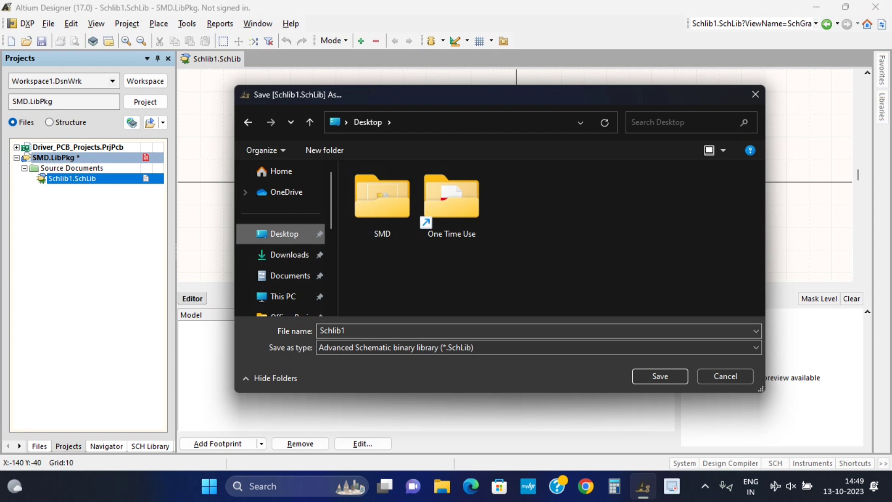
{"action": "left_click", "coordinate": [660, 376]}
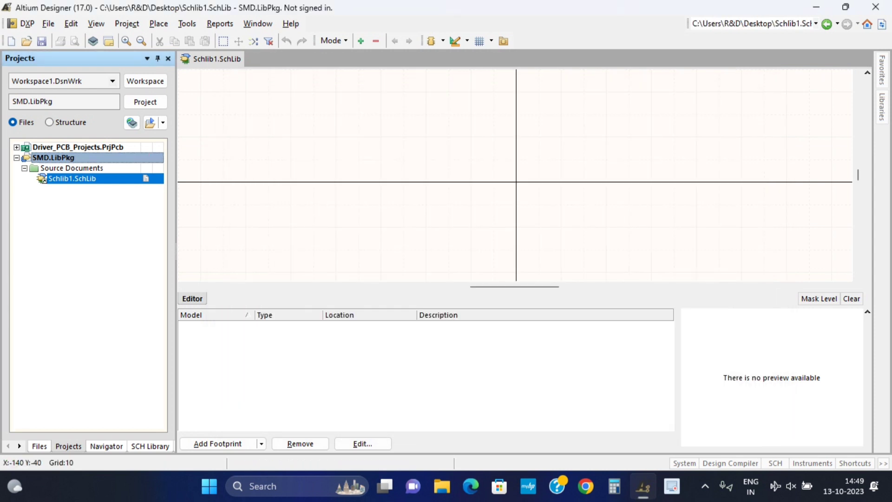
Add a new PCB library document to the SMD library project
{"action": "left_click", "coordinate": [72, 168]}
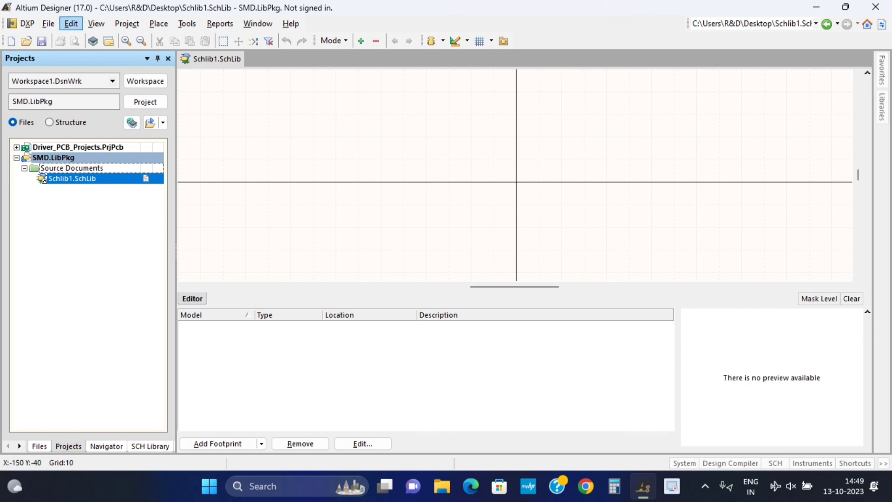
{"action": "left_click", "coordinate": [48, 23]}
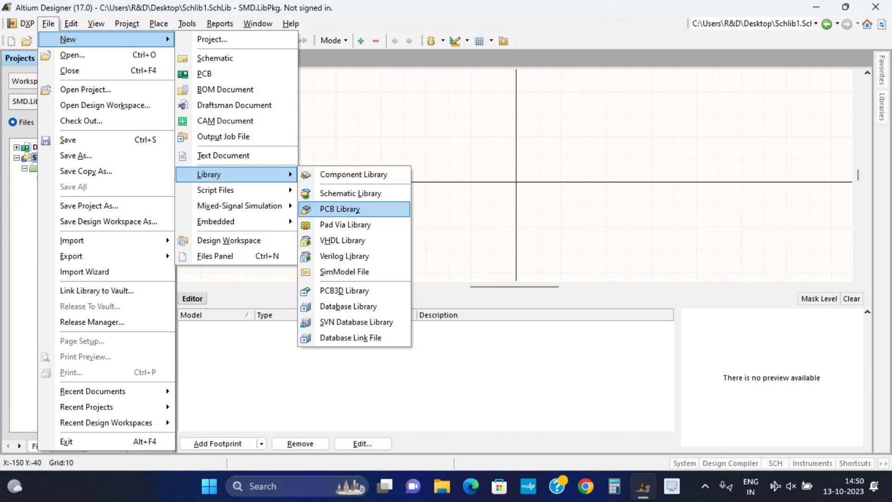
{"action": "left_click", "coordinate": [341, 209]}
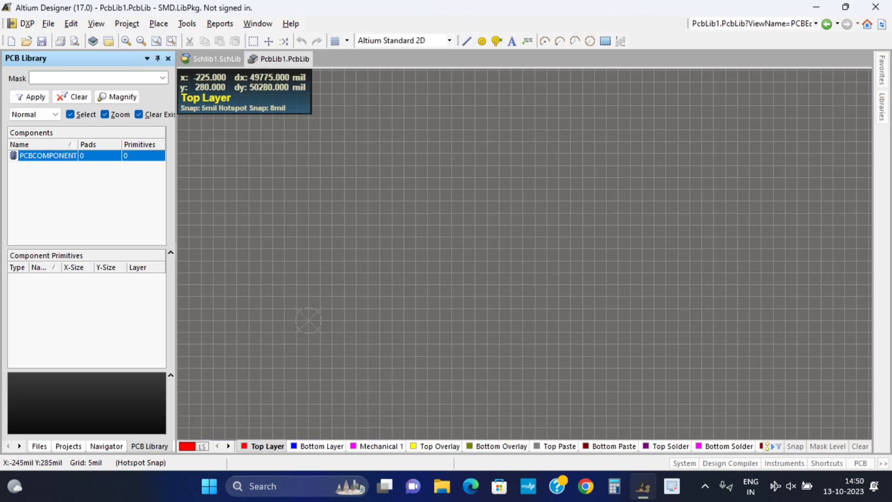
Save the SMD project, storing the PCB library as PcbLib1 in the Desktop folder
{"action": "left_click", "coordinate": [68, 446]}
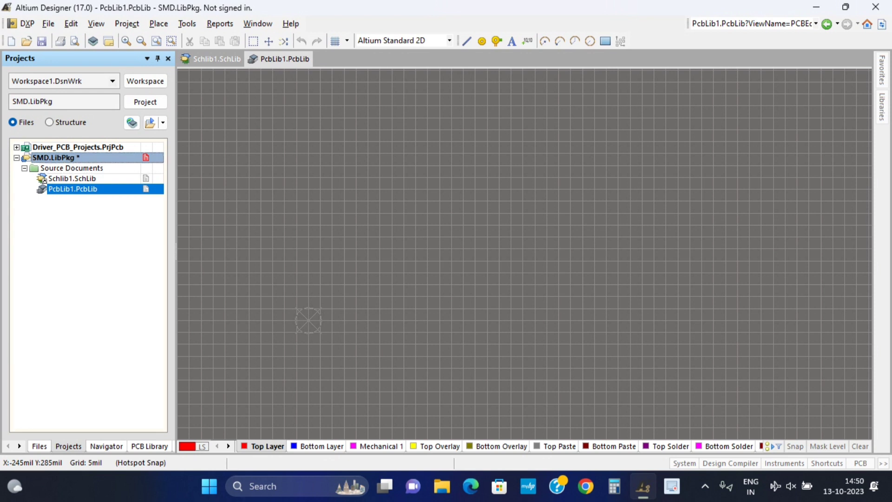
{"action": "right_click", "coordinate": [139, 158]}
{"action": "left_click", "coordinate": [182, 234]}
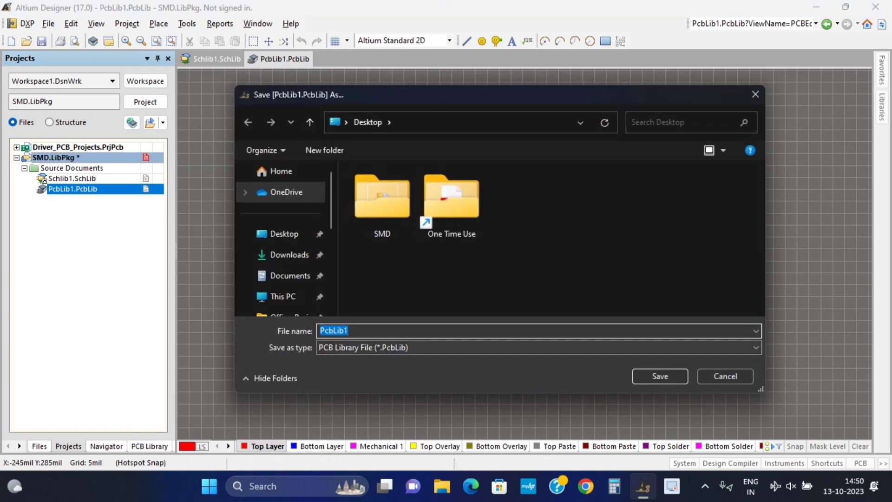
{"action": "key", "text": "Return"}
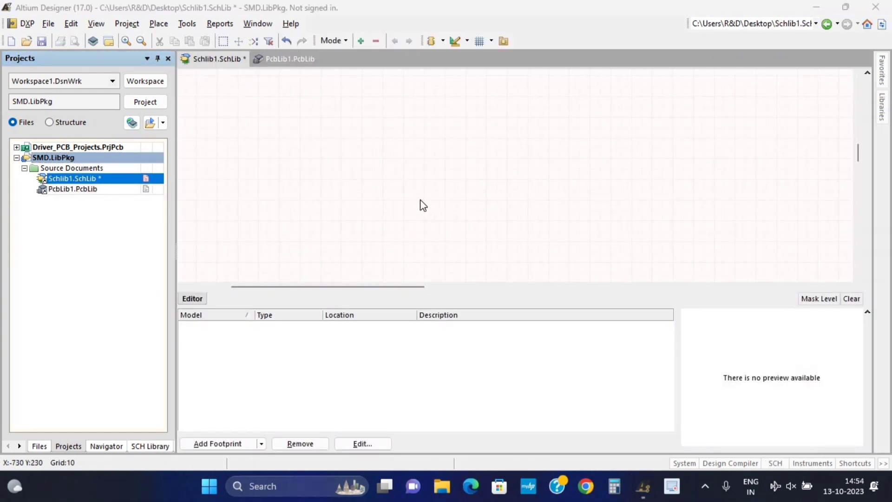
Draw two parallel vertical lines about 20 units long and 10 units apart as capacitor plates in the schematic library
{"action": "right_click", "coordinate": [445, 181]}
{"action": "key", "text": "Escape"}
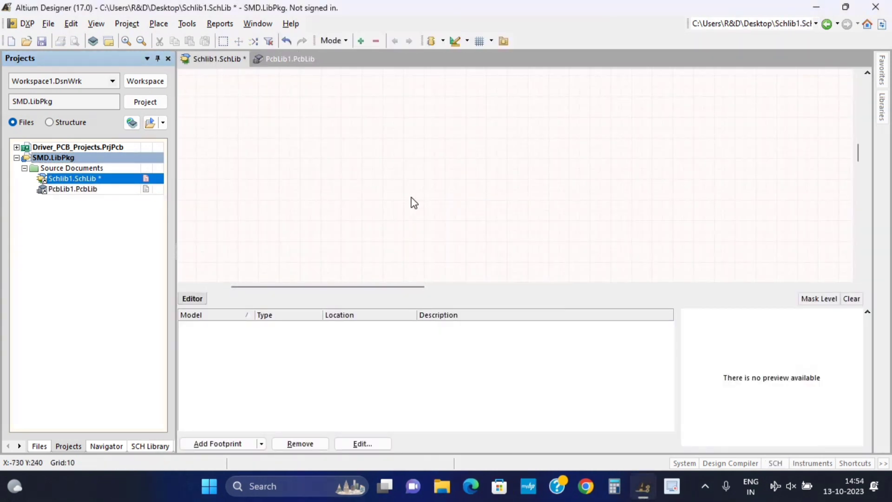
{"action": "key", "text": "p"}
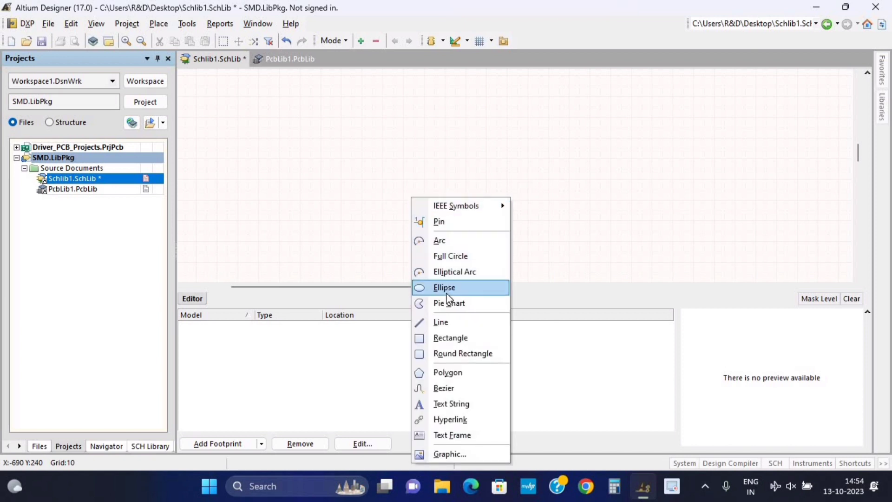
{"action": "left_click", "coordinate": [504, 327]}
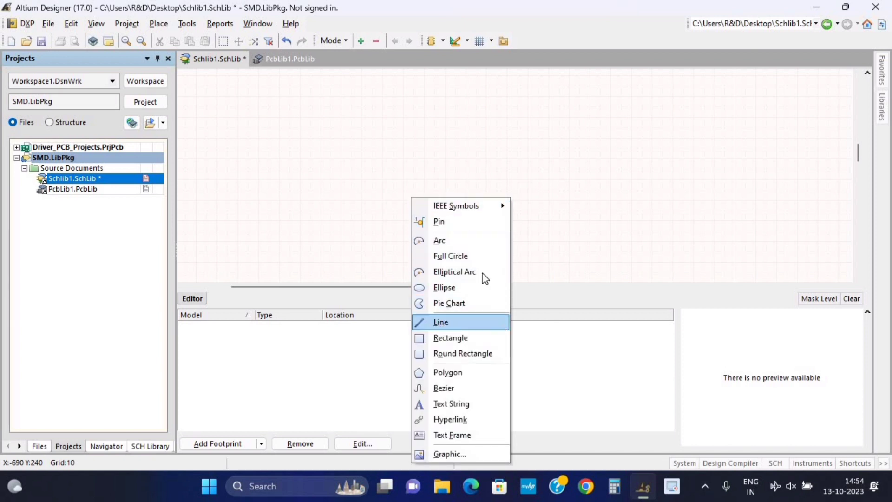
{"action": "scroll", "coordinate": [438, 167], "scroll_direction": "up", "scroll_amount": 2, "text": "ctrl"}
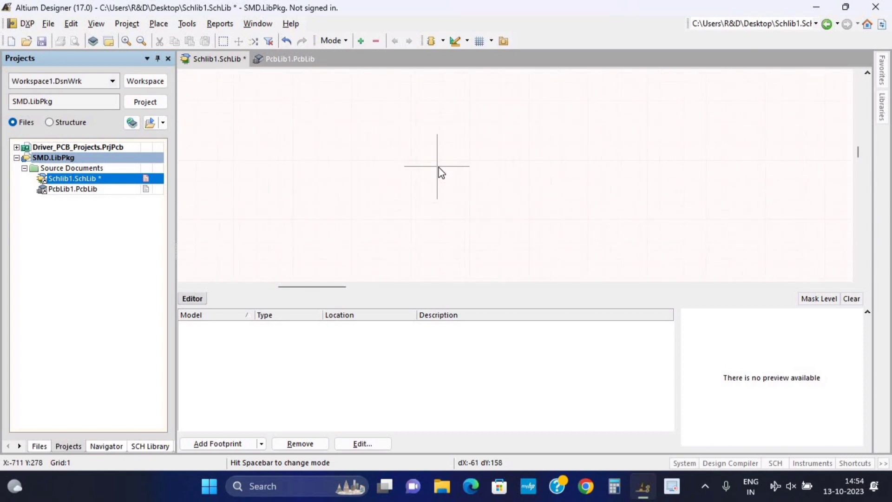
{"action": "key", "text": "g"}
{"action": "left_click", "coordinate": [440, 161]}
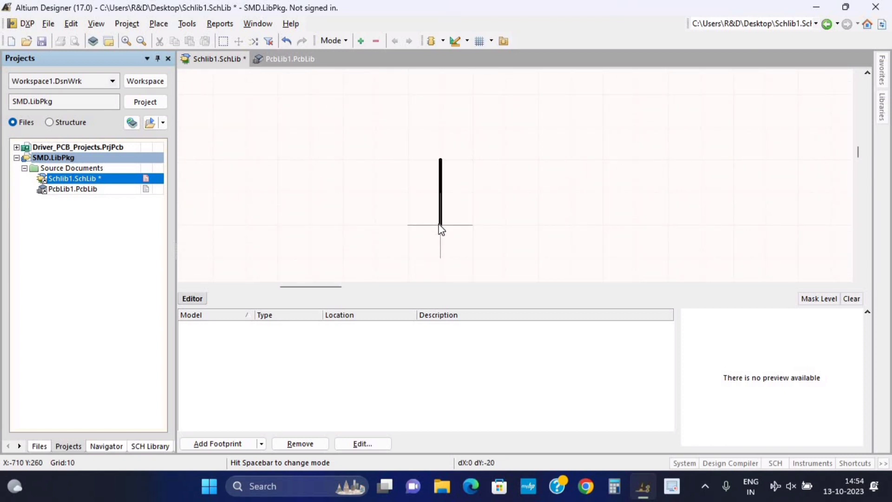
{"action": "left_click", "coordinate": [439, 224]}
{"action": "right_click", "coordinate": [449, 220]}
{"action": "left_click", "coordinate": [473, 159]}
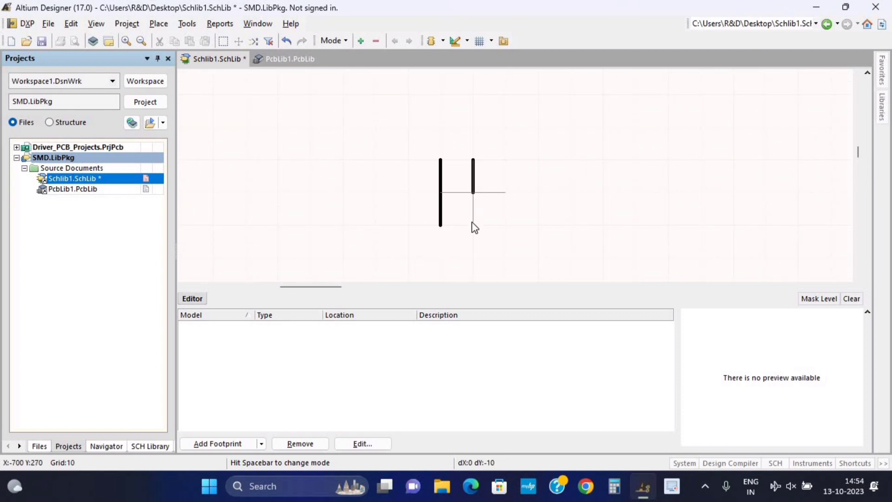
{"action": "left_click", "coordinate": [473, 225]}
{"action": "right_click", "coordinate": [472, 225]}
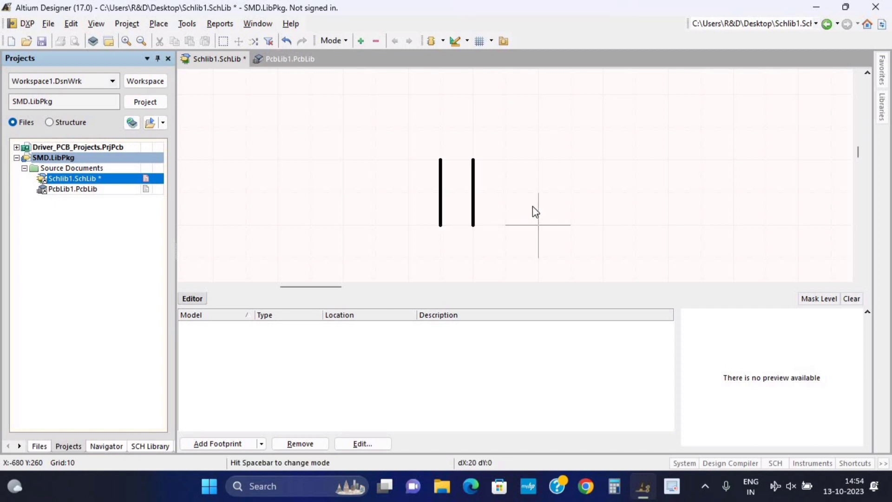
{"action": "right_click", "coordinate": [532, 199]}
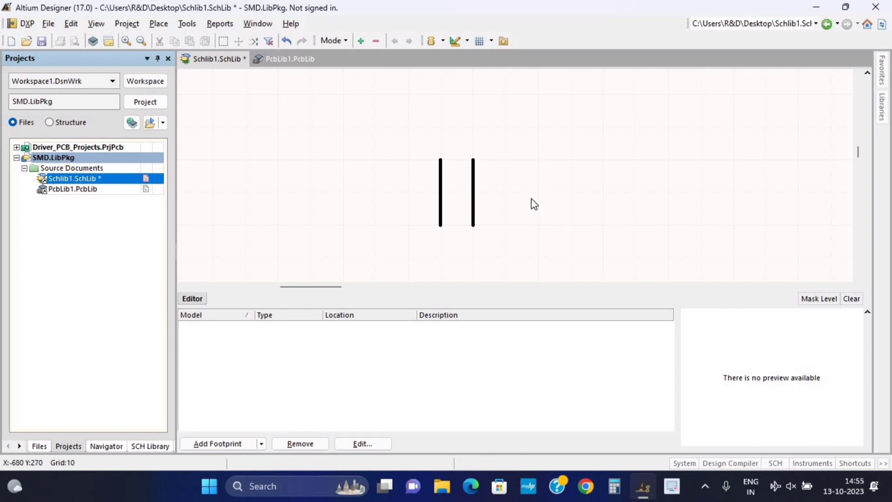
Place two horizontal pins, one on the outer side of each capacitor plate, with their connection ends facing outward
{"action": "key", "text": "p"}
{"action": "left_click", "coordinate": [553, 229]}
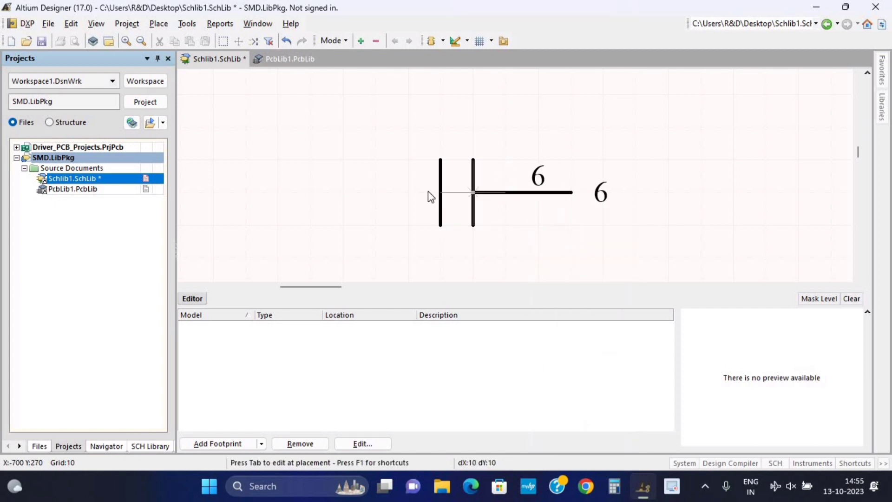
{"action": "key", "text": "space"}
{"action": "key", "text": "space"}
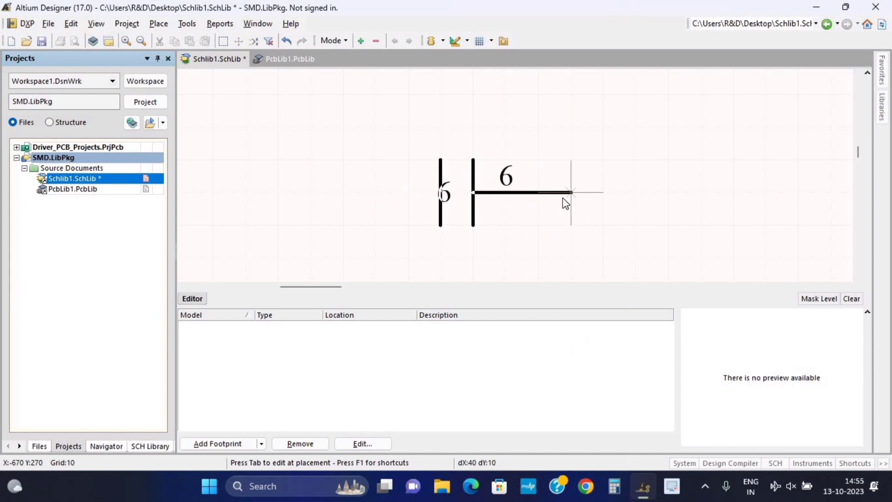
{"action": "left_click", "coordinate": [565, 203]}
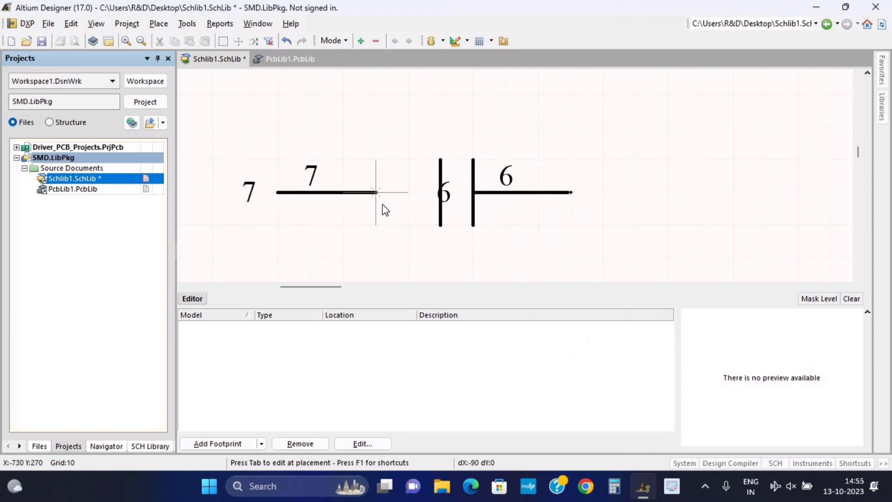
{"action": "key", "text": "space"}
{"action": "key", "text": "space"}
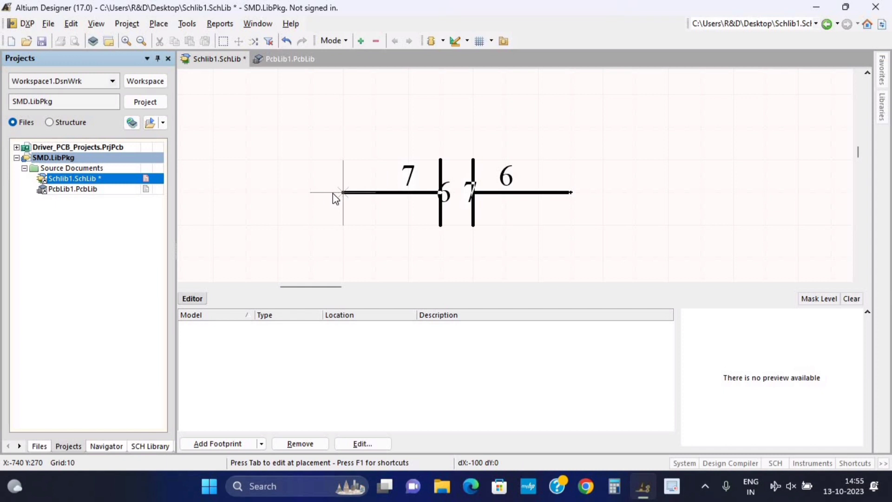
{"action": "left_click", "coordinate": [335, 196]}
{"action": "right_click", "coordinate": [349, 216]}
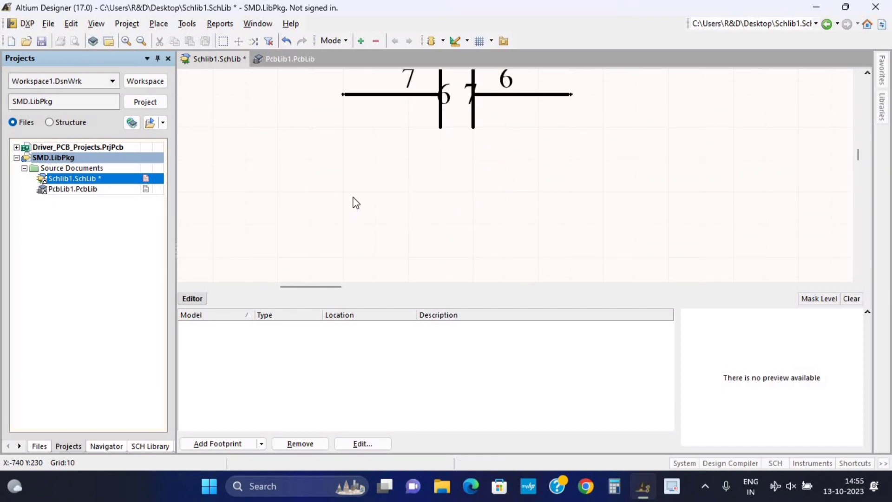
Set the left capacitor pin's length to 20 and its display name and designator to 1
{"action": "scroll", "coordinate": [351, 176], "scroll_direction": "up", "scroll_amount": 1}
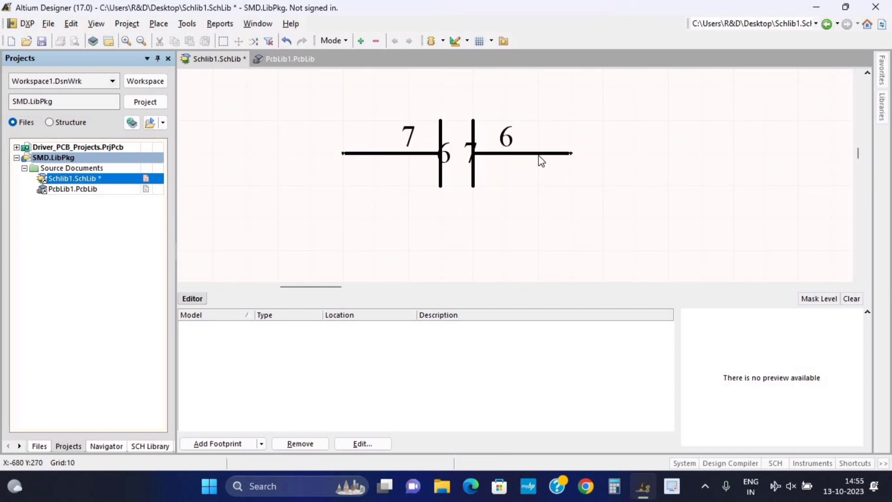
{"action": "left_click_drag", "start_coordinate": [534, 153], "coordinate": [571, 153]}
{"action": "scroll", "coordinate": [488, 223], "scroll_direction": "up", "scroll_amount": 1}
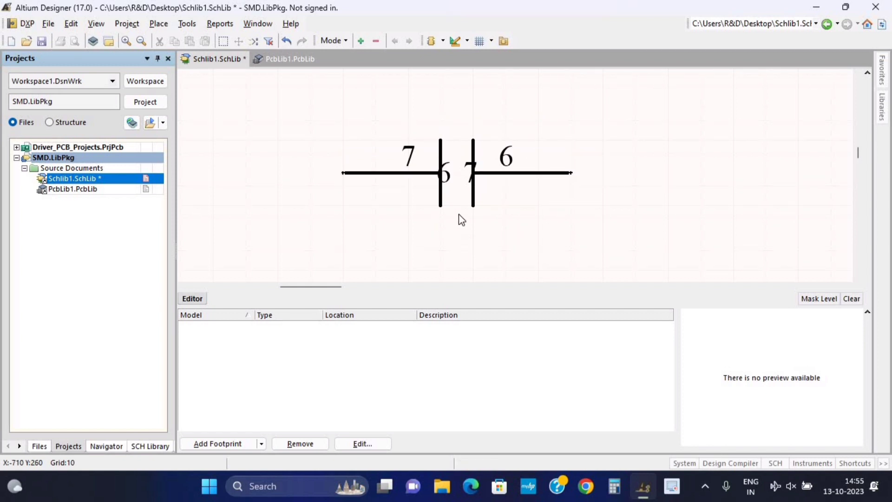
{"action": "double_click", "coordinate": [395, 173]}
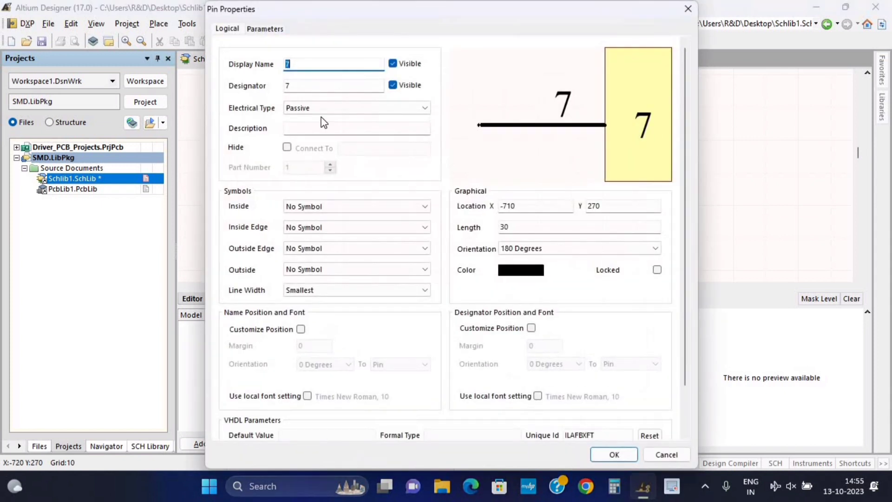
{"action": "type", "text": "1"}
{"action": "key", "text": "Tab"}
{"action": "type", "text": "1"}
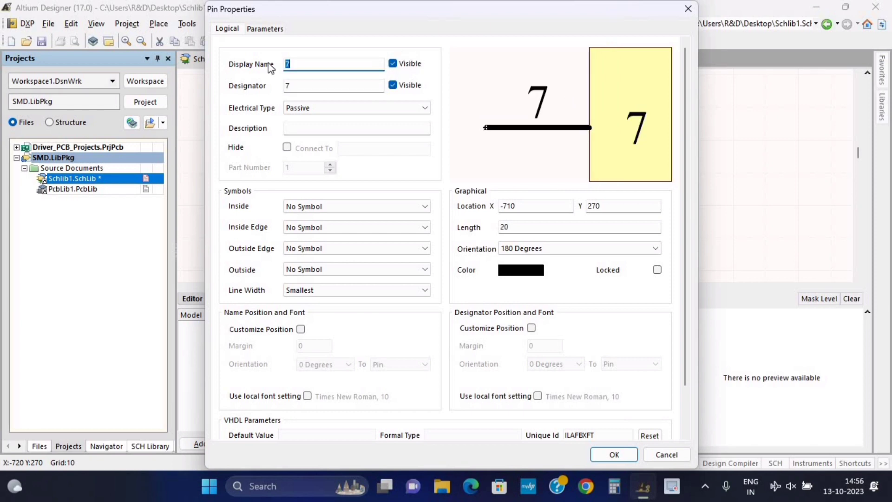
{"action": "type", "text": "1"}
{"action": "key", "text": "Tab"}
{"action": "type", "text": "1"}
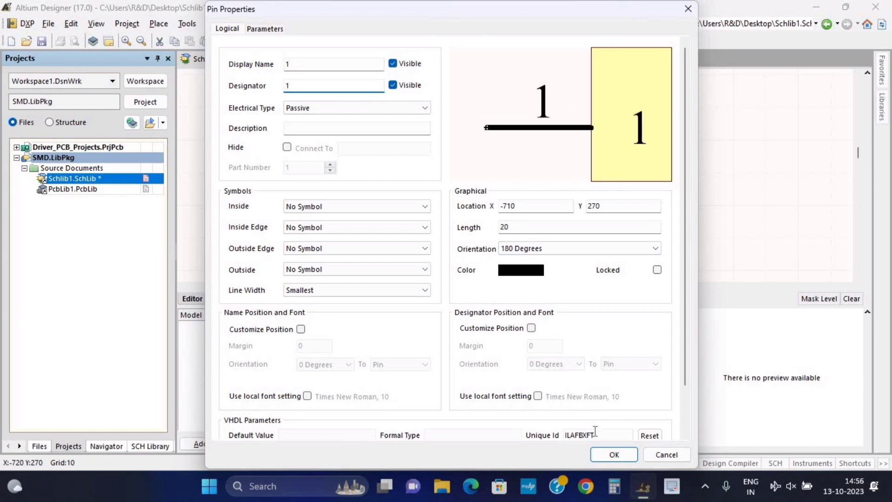
{"action": "left_click", "coordinate": [613, 454]}
Number the right capacitor pin 2 with length 20, and hide the display names of both pins
{"action": "key", "text": "Tab"}
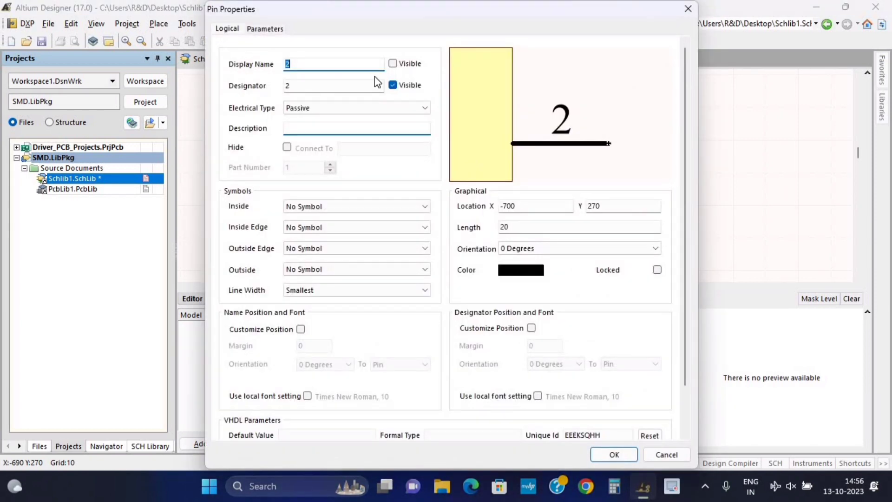
{"action": "left_click", "coordinate": [665, 456]}
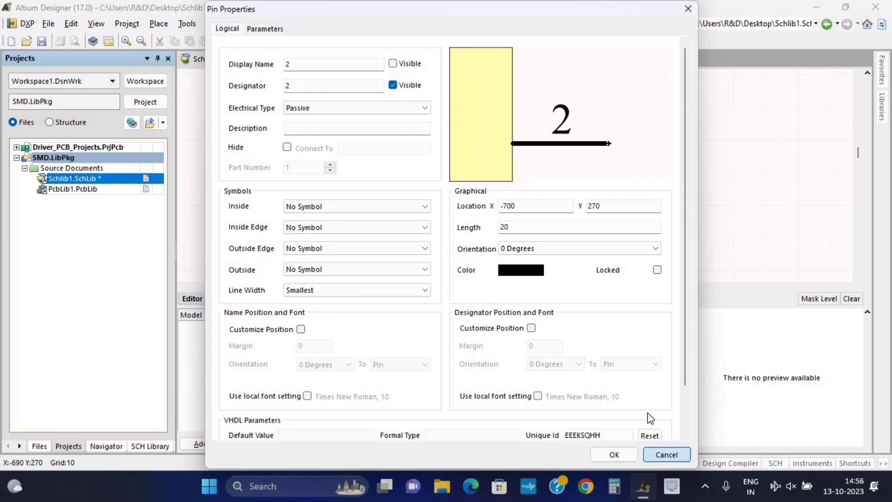
{"action": "double_click", "coordinate": [411, 173]}
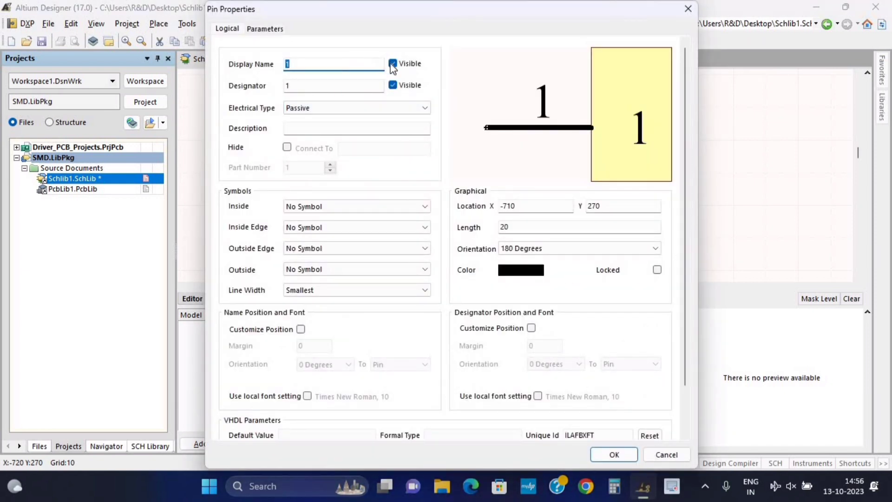
{"action": "left_click", "coordinate": [393, 63]}
{"action": "left_click", "coordinate": [613, 455]}
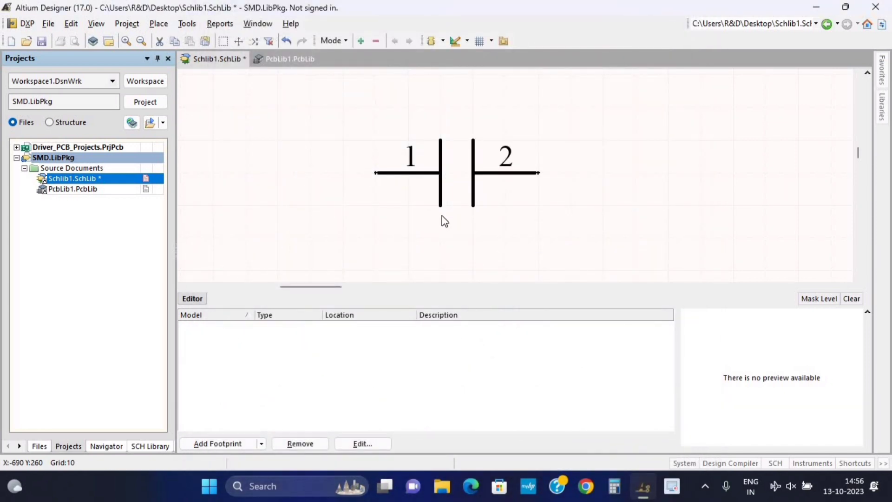
Save the capacitor symbol in the schematic library
{"action": "left_click", "coordinate": [442, 221]}
{"action": "scroll", "coordinate": [446, 213], "scroll_direction": "up", "scroll_amount": 1}
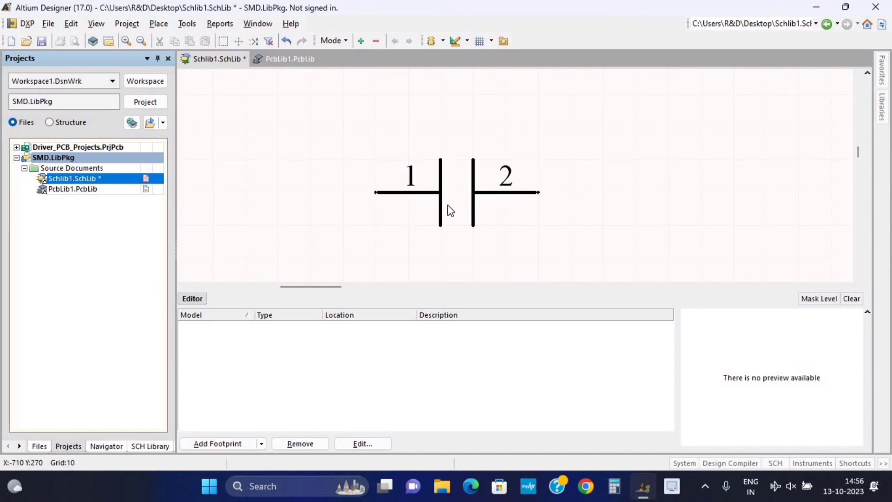
{"action": "scroll", "coordinate": [451, 211], "scroll_direction": "up", "scroll_amount": 2, "text": "ctrl"}
{"action": "scroll", "coordinate": [546, 202], "scroll_direction": "down", "scroll_amount": 1}
{"action": "key", "text": "ctrl+s"}
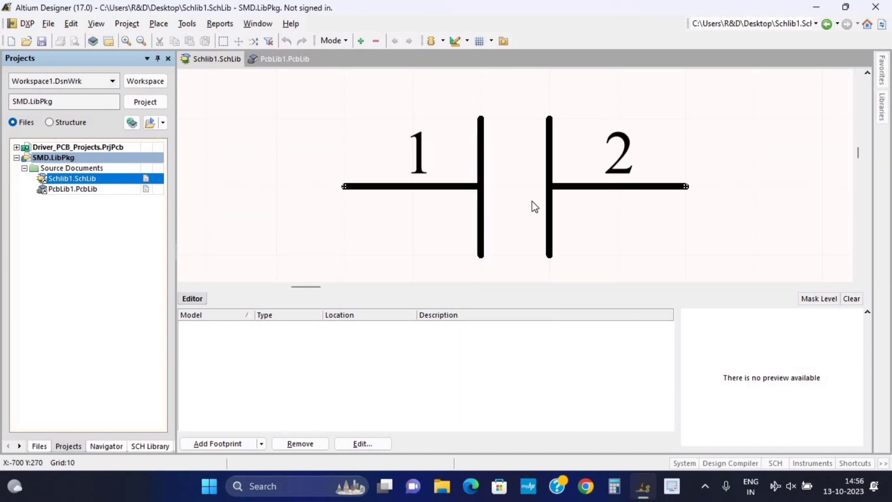
{"action": "scroll", "coordinate": [534, 205], "scroll_direction": "down", "scroll_amount": 1}
{"action": "scroll", "coordinate": [534, 205], "scroll_direction": "up", "scroll_amount": 1}
{"action": "scroll", "coordinate": [534, 206], "scroll_direction": "down", "scroll_amount": 1}
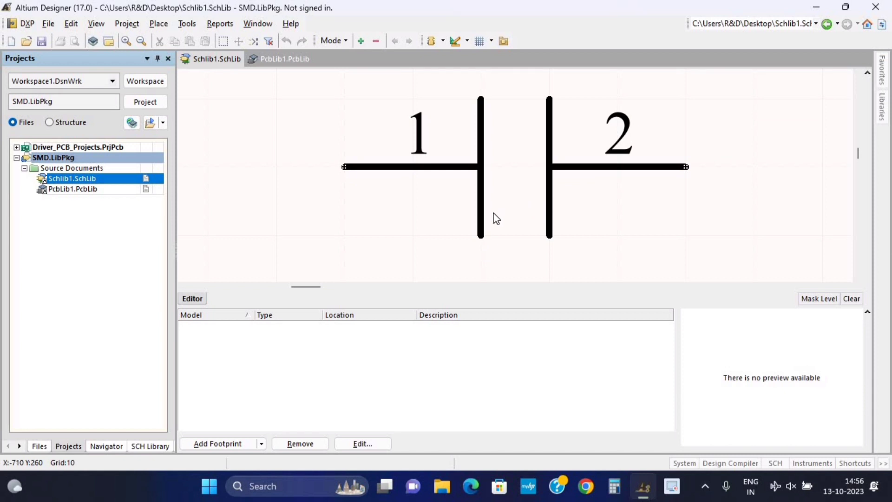
Draw a full circle of about 128 mil radius on the Top Overlay layer of the PCB library PcbLib1
{"action": "left_click", "coordinate": [78, 189]}
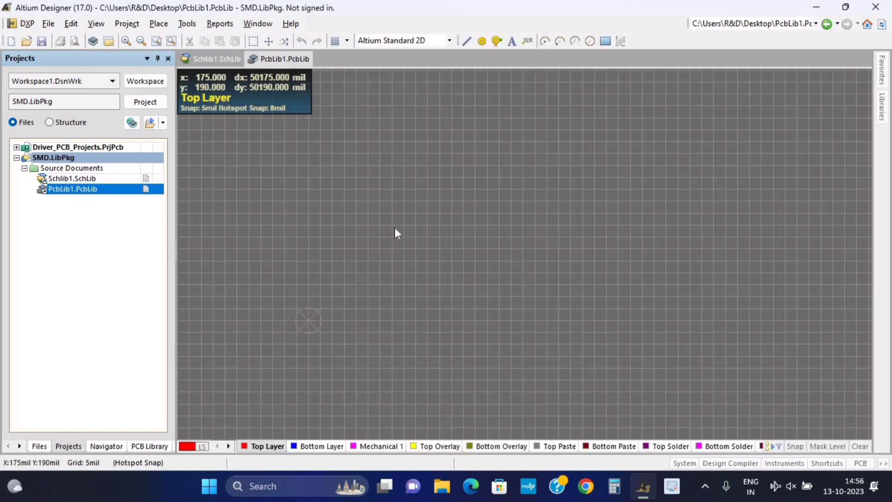
{"action": "left_click", "coordinate": [378, 252]}
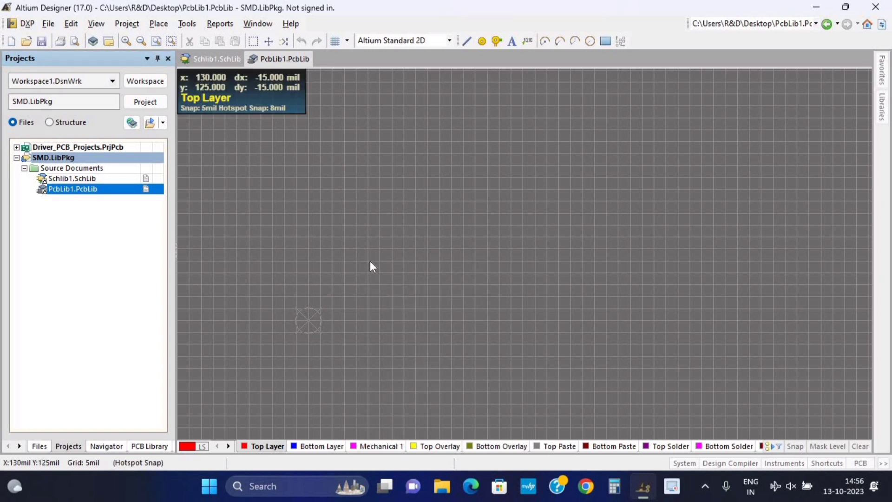
{"action": "key", "text": "p"}
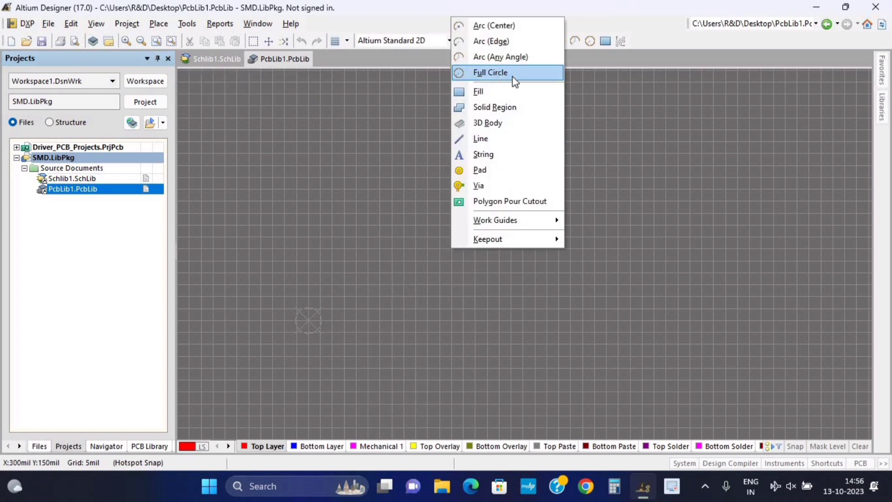
{"action": "left_click", "coordinate": [511, 76]}
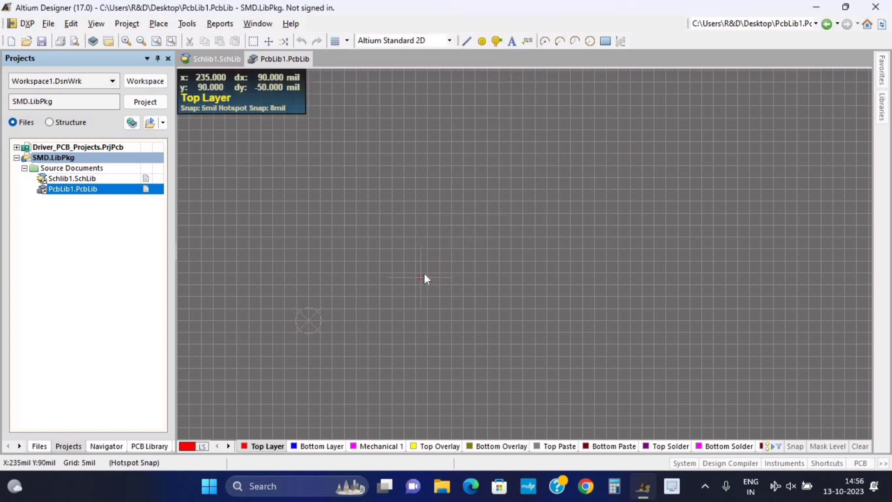
{"action": "left_click", "coordinate": [434, 446]}
{"action": "key", "text": "p"}
{"action": "left_click", "coordinate": [534, 161]}
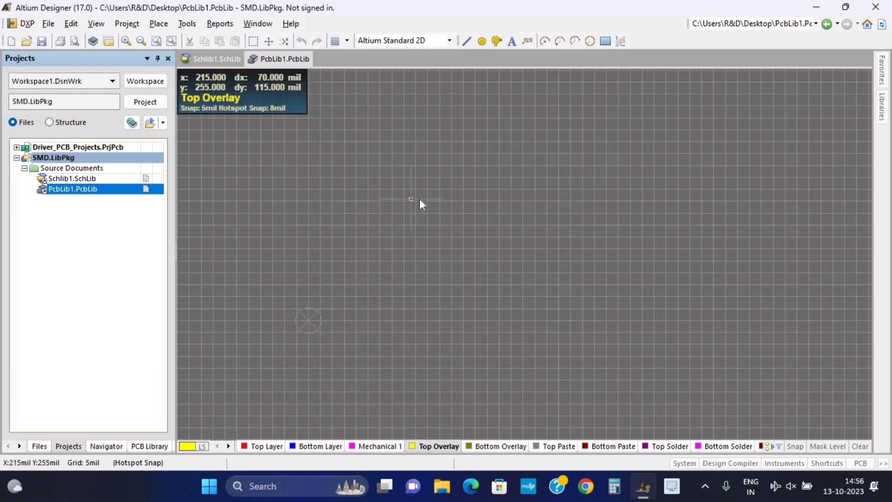
{"action": "left_click", "coordinate": [425, 205]}
{"action": "left_click", "coordinate": [464, 253]}
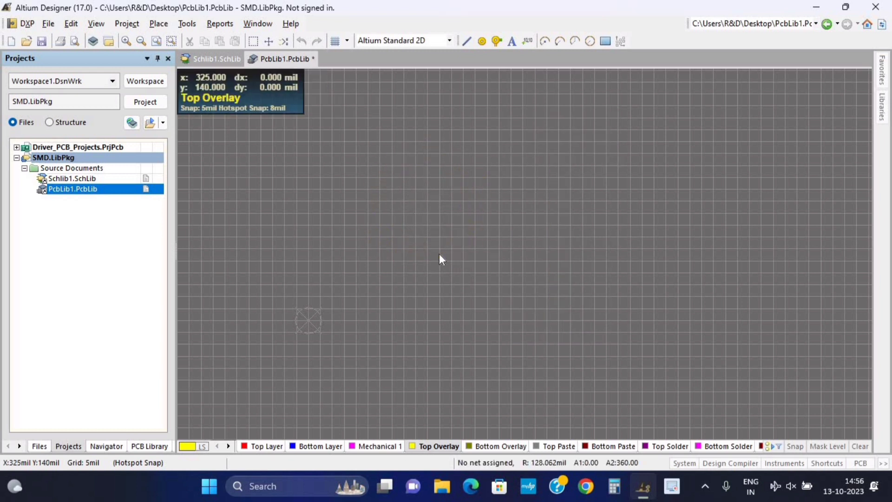
{"action": "right_click", "coordinate": [463, 160]}
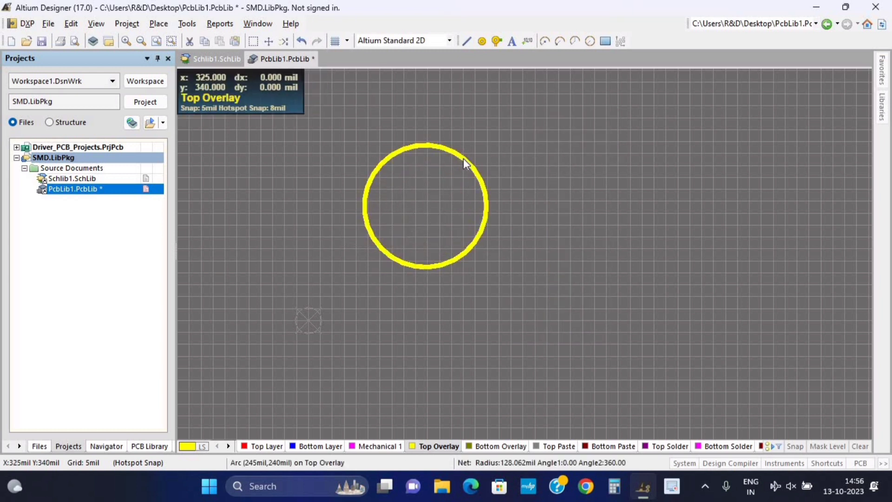
Switch the units to millimetres and set the circle's radius to 5 mm and line width to 0.2 mm
{"action": "double_click", "coordinate": [462, 158]}
{"action": "left_click", "coordinate": [563, 357]}
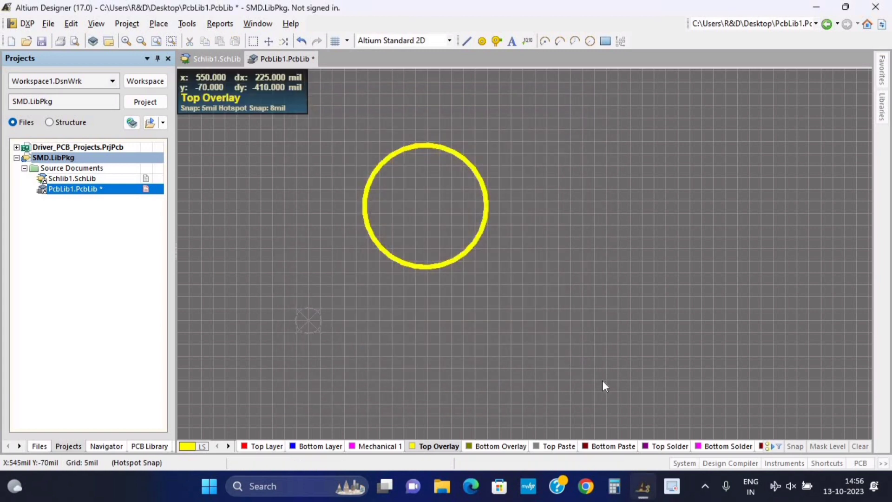
{"action": "key", "text": "q"}
{"action": "double_click", "coordinate": [478, 176]}
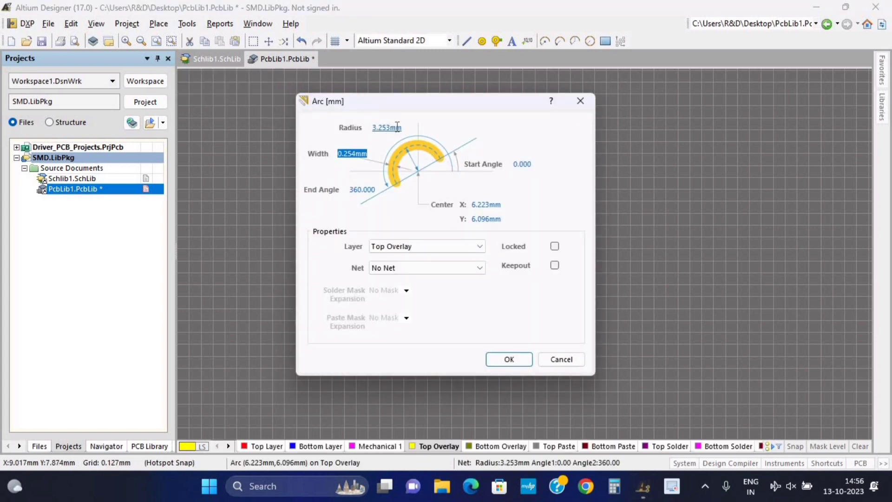
{"action": "double_click", "coordinate": [388, 127]}
{"action": "type", "text": "5"}
{"action": "double_click", "coordinate": [358, 153]}
{"action": "key", "text": "BackSpace"}
{"action": "type", "text": "2"}
{"action": "left_click", "coordinate": [509, 359]}
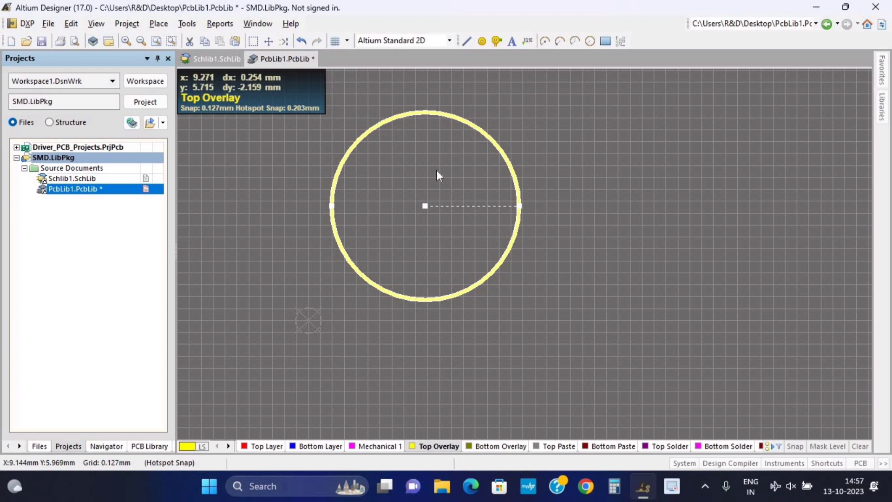
{"action": "left_click", "coordinate": [462, 104]}
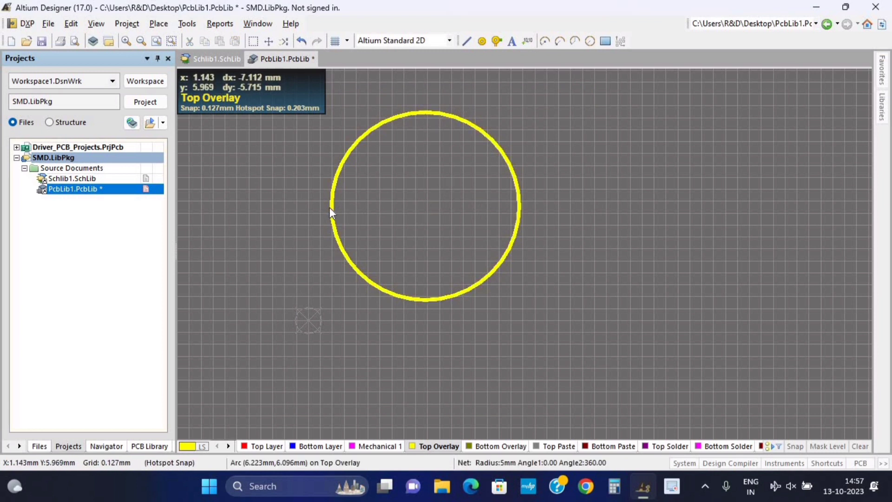
Place pads 1 and 2 about 4.6 mm apart on the horizontal centreline inside the circle
{"action": "left_click", "coordinate": [484, 40]}
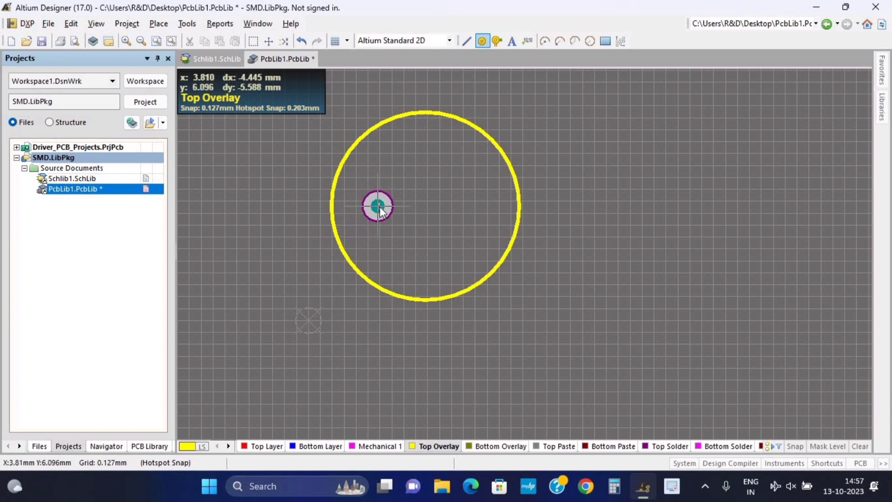
{"action": "left_click", "coordinate": [382, 206]}
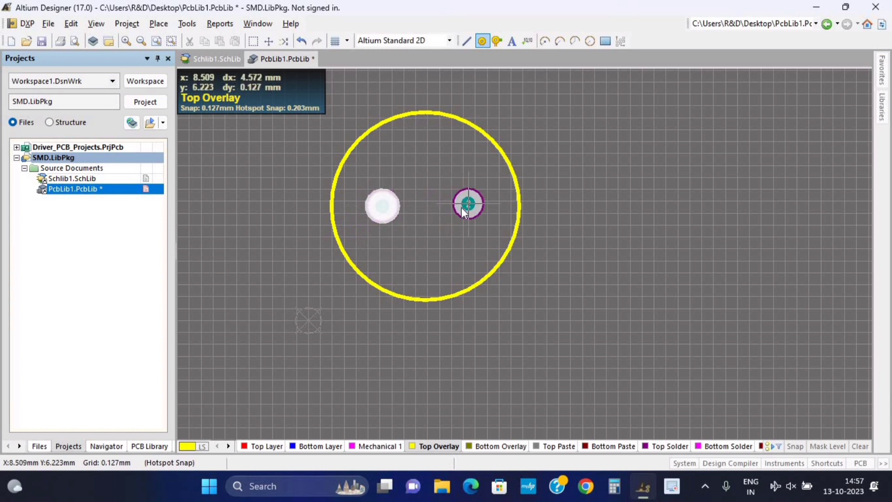
{"action": "left_click", "coordinate": [468, 205]}
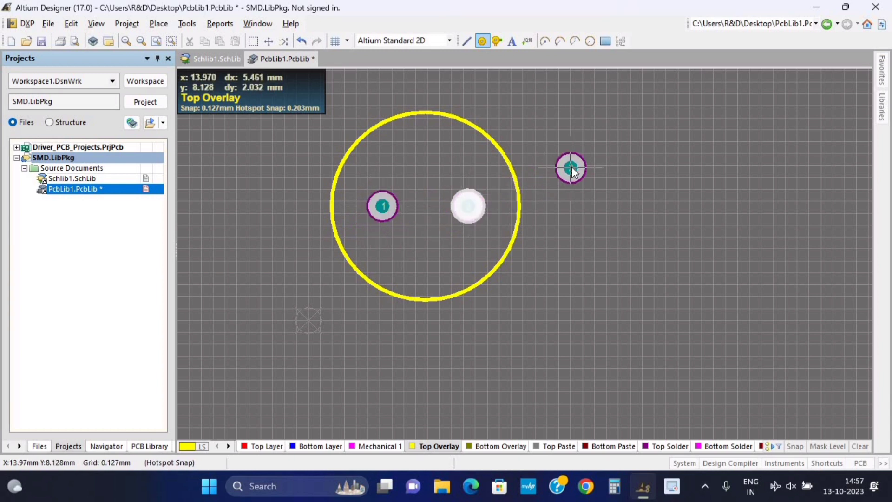
{"action": "key", "text": "Escape"}
Measure the distance between the centres of the two pads
{"action": "key", "text": "ctrl+m"}
{"action": "scroll", "coordinate": [409, 208], "scroll_direction": "up", "scroll_amount": 2, "text": "ctrl"}
{"action": "left_click", "coordinate": [377, 211]}
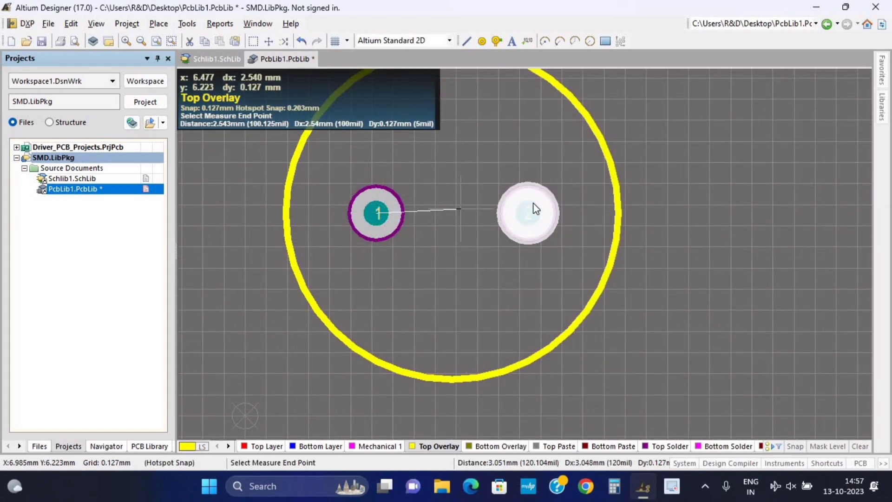
{"action": "left_click", "coordinate": [527, 211]}
{"action": "left_click", "coordinate": [445, 278]}
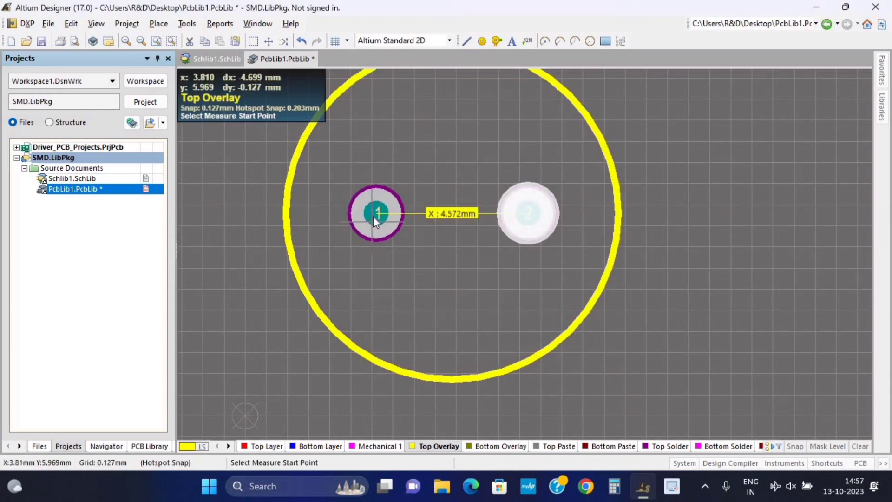
Measure from each pad's centre horizontally to the nearest side of the circle, and clear all measurements
{"action": "scroll", "coordinate": [375, 215], "scroll_direction": "up", "scroll_amount": 1, "text": "ctrl"}
{"action": "left_click", "coordinate": [382, 211]}
{"action": "left_click", "coordinate": [239, 211]}
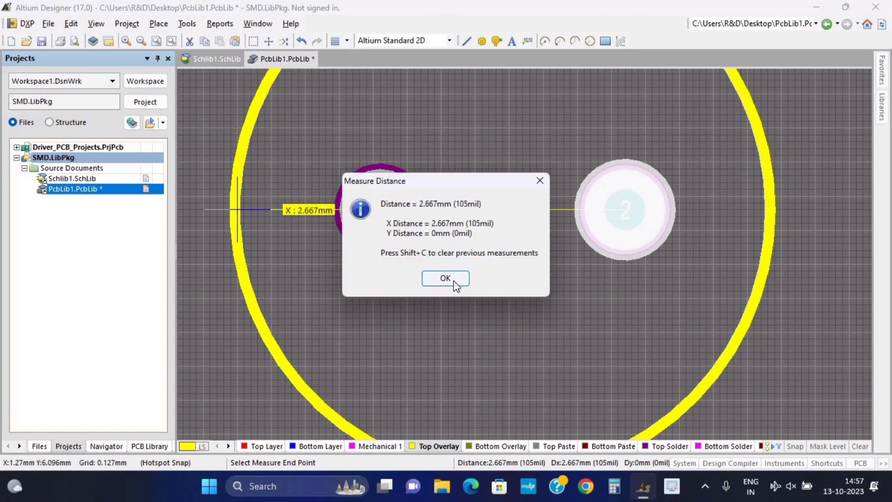
{"action": "left_click", "coordinate": [453, 278]}
{"action": "left_click", "coordinate": [625, 210]}
{"action": "left_click", "coordinate": [767, 210]}
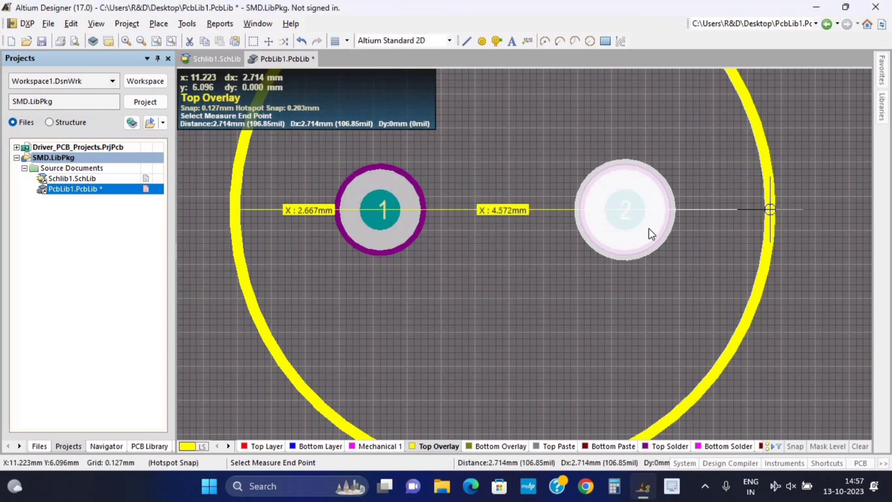
{"action": "left_click", "coordinate": [450, 279]}
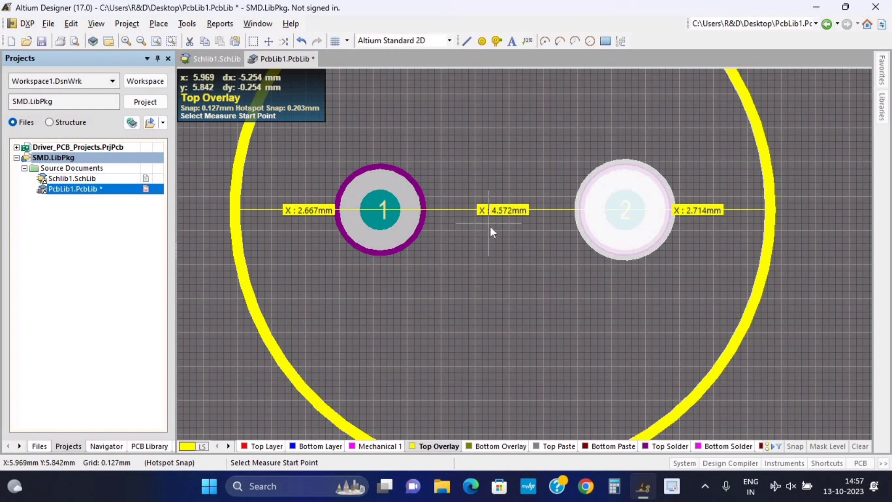
{"action": "right_click", "coordinate": [491, 241]}
{"action": "key", "text": "ctrl+c"}
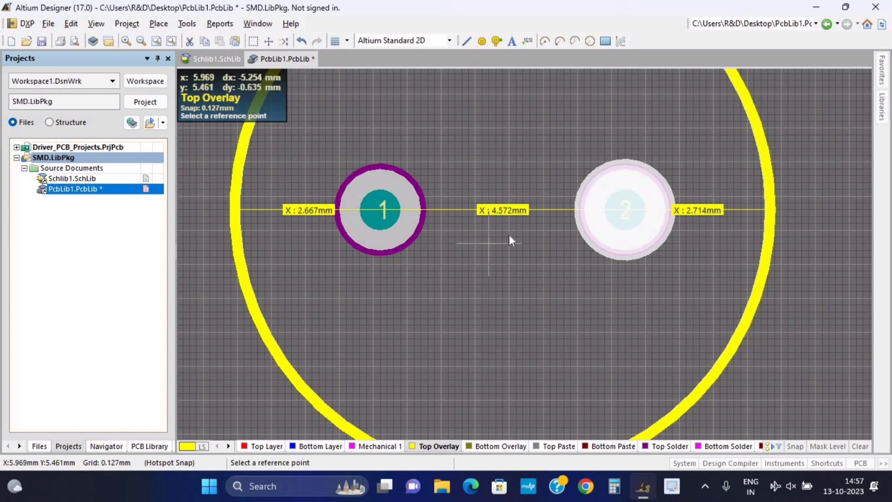
{"action": "right_click", "coordinate": [481, 248]}
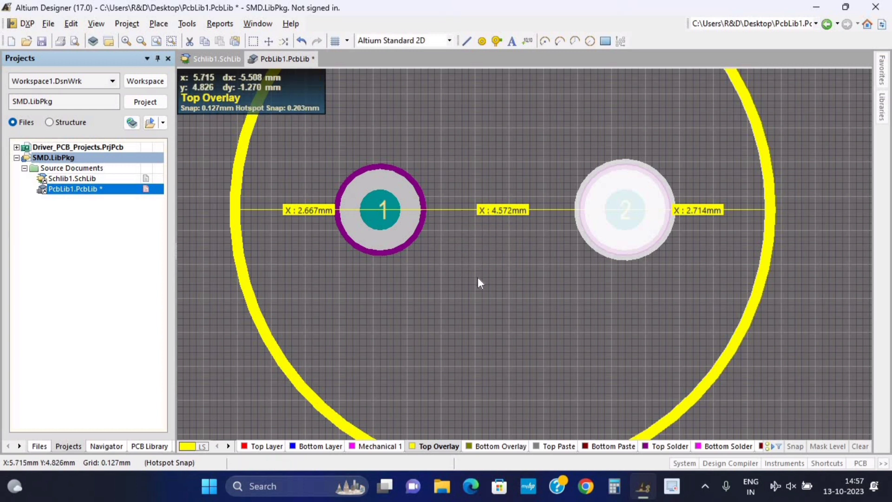
{"action": "key", "text": "shift+c"}
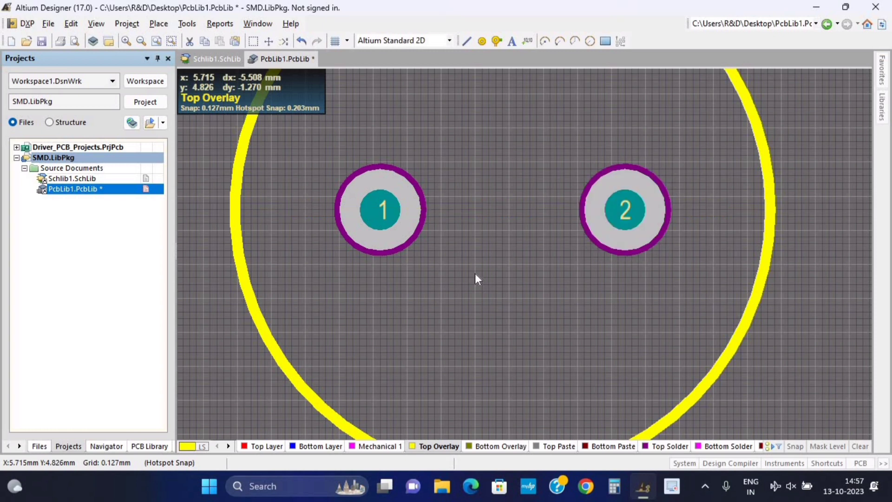
Move both pads outward along the circle's horizontal centreline, placing pad 2 at X 8.89 mm
{"action": "scroll", "coordinate": [473, 266], "scroll_direction": "up", "scroll_amount": 1}
{"action": "left_click_drag", "start_coordinate": [380, 268], "coordinate": [374, 262]}
{"action": "left_click_drag", "start_coordinate": [632, 261], "coordinate": [646, 261]}
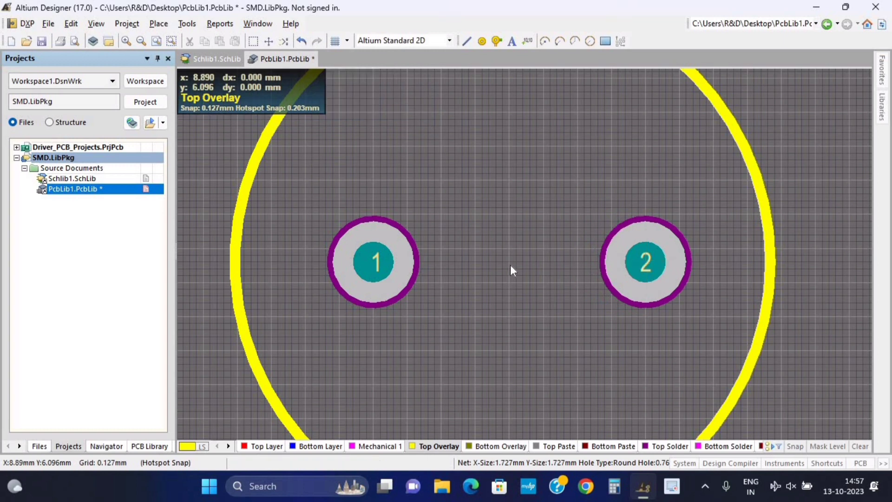
Measure the centre-to-centre distance between the repositioned pads 1 and 2
{"action": "key", "text": "ctrl+m"}
{"action": "left_click", "coordinate": [373, 262]}
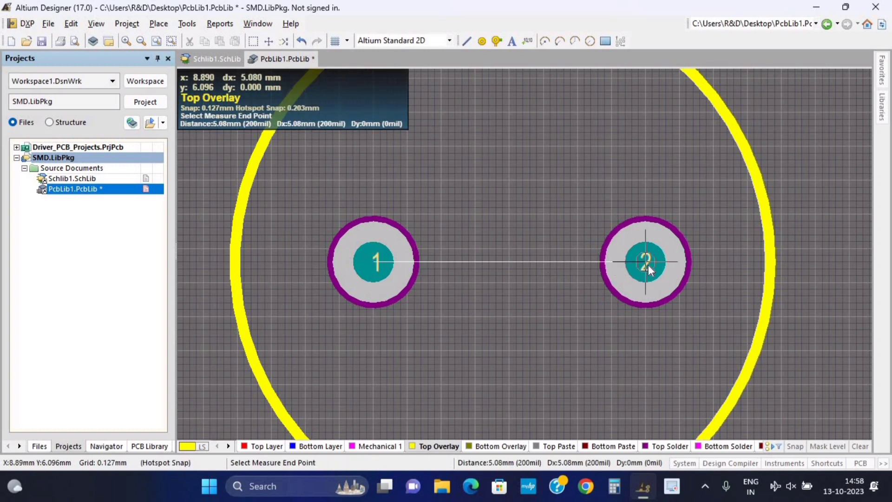
{"action": "left_click", "coordinate": [648, 265]}
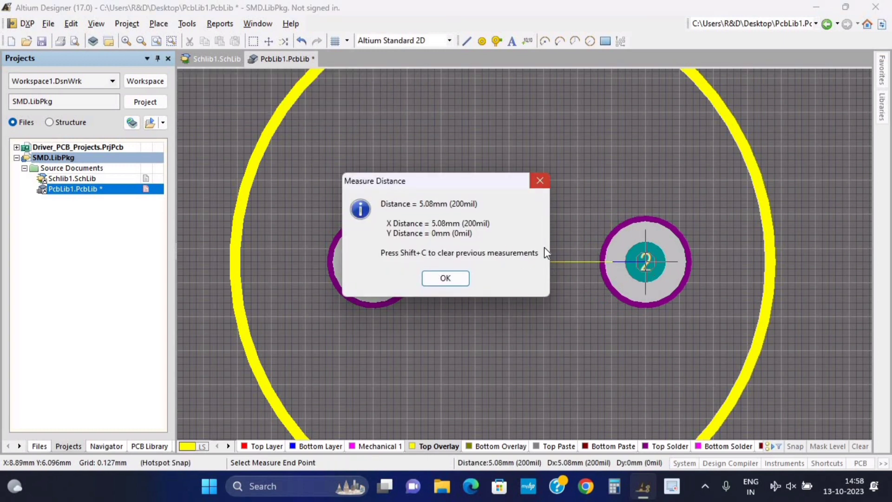
{"action": "key", "text": "Return"}
{"action": "key", "text": "Escape"}
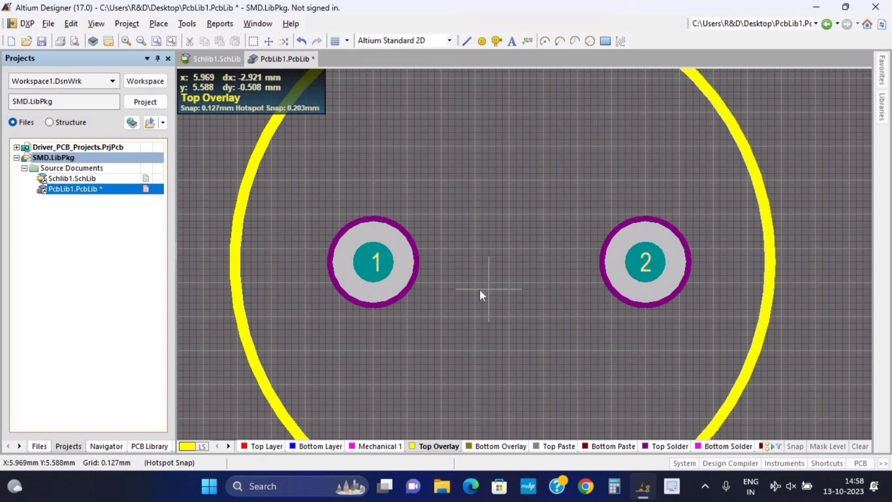
Set pad 1's X and Y size to 2.2 mm and its hole size to 1 mm
{"action": "double_click", "coordinate": [377, 262]}
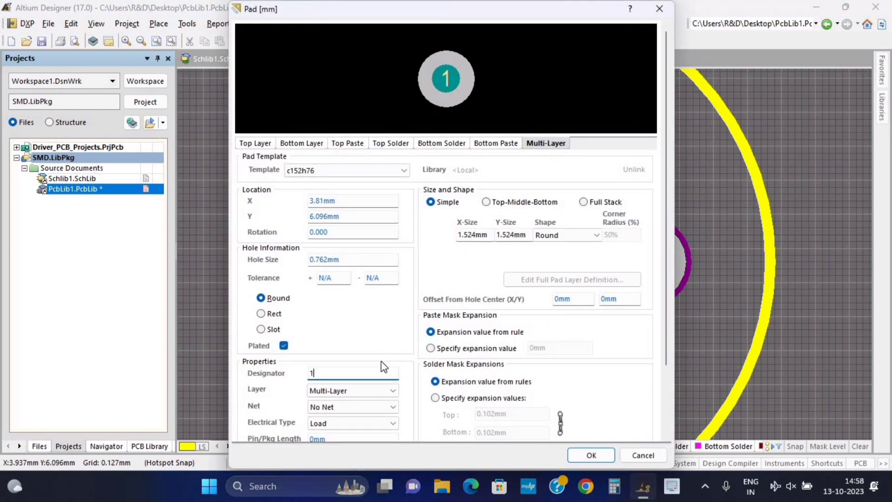
{"action": "left_click", "coordinate": [484, 237]}
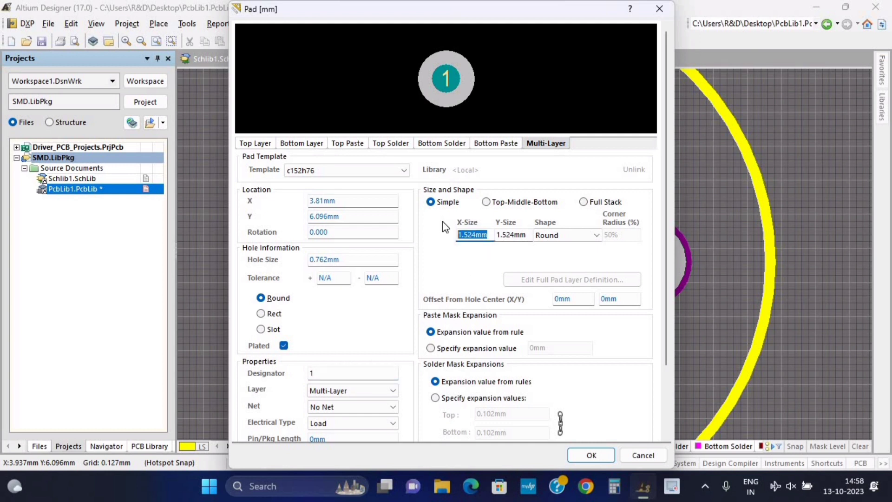
{"action": "type", "text": "2.2"}
{"action": "key", "text": "Tab"}
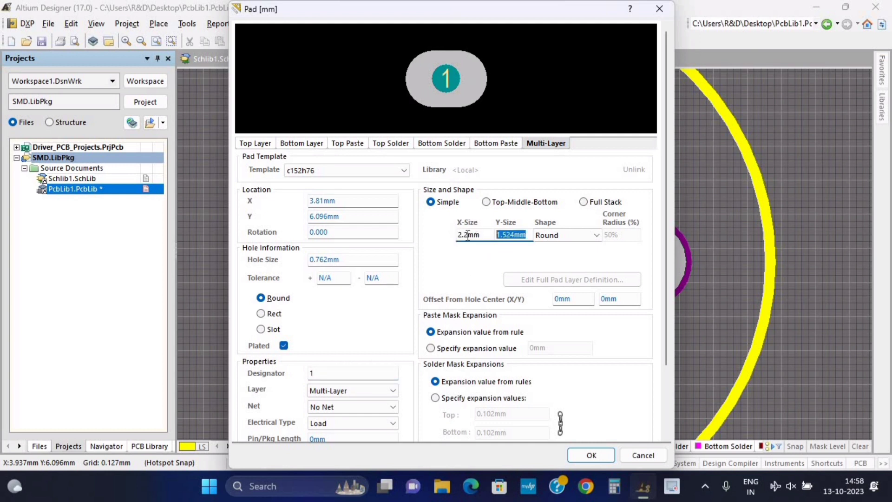
{"action": "type", "text": "2.2"}
{"action": "left_click", "coordinate": [342, 260]}
{"action": "type", "text": "1"}
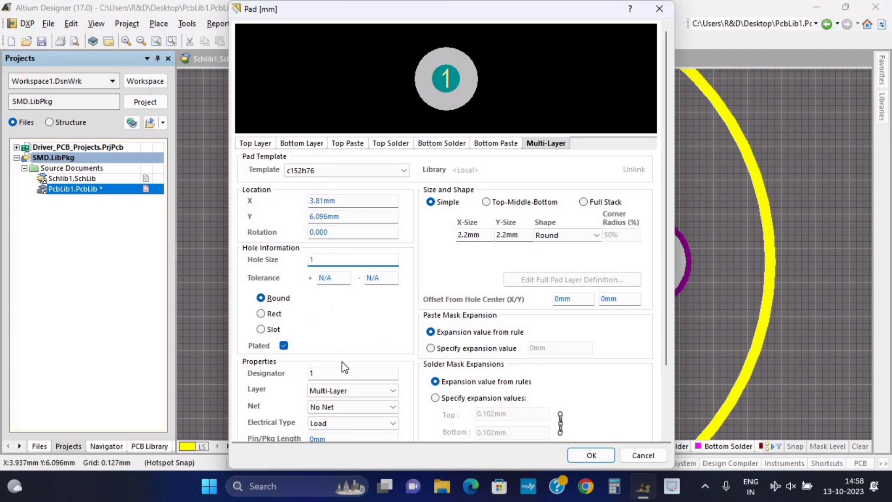
{"action": "left_click", "coordinate": [594, 455]}
Resize pad 2 to 2.2 mm in X and Y with a 1 mm hole
{"action": "double_click", "coordinate": [651, 273]}
{"action": "left_click_drag", "start_coordinate": [502, 235], "coordinate": [433, 236]}
{"action": "type", "text": "2.2"}
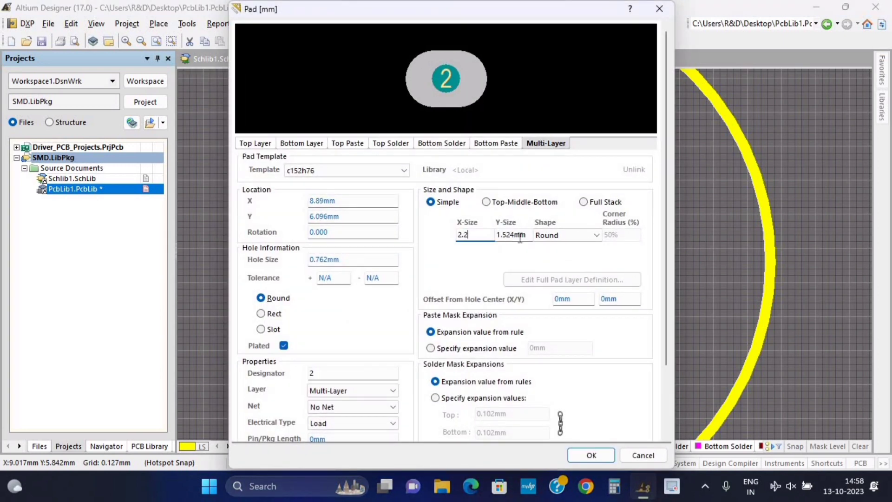
{"action": "key", "text": "Tab"}
{"action": "key", "text": "shift+Home"}
{"action": "type", "text": "2.2"}
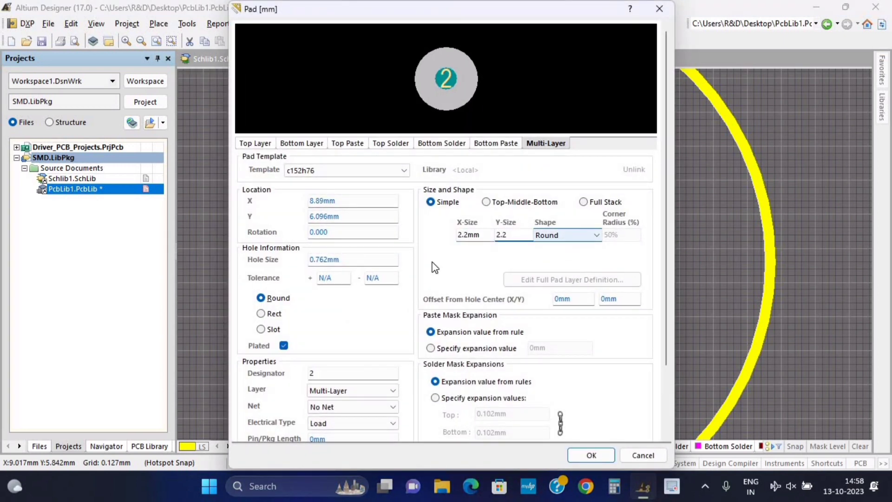
{"action": "left_click_drag", "start_coordinate": [341, 258], "coordinate": [278, 262]}
{"action": "type", "text": "1"}
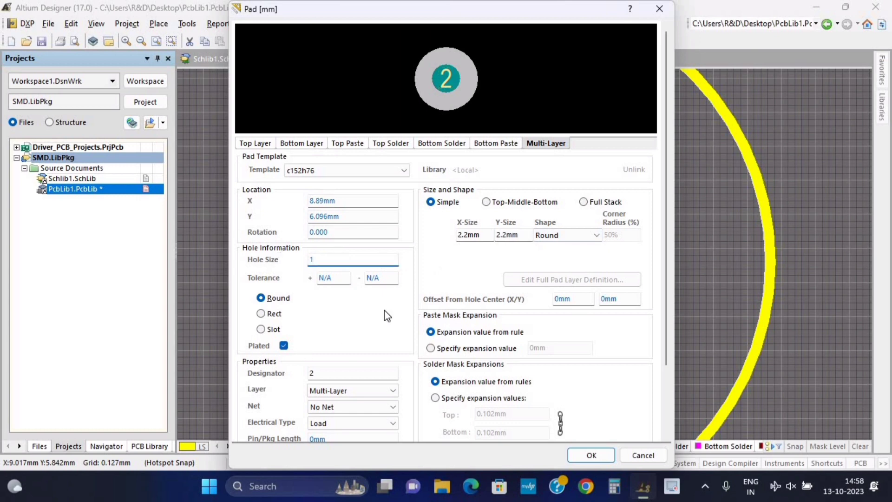
{"action": "left_click", "coordinate": [607, 455]}
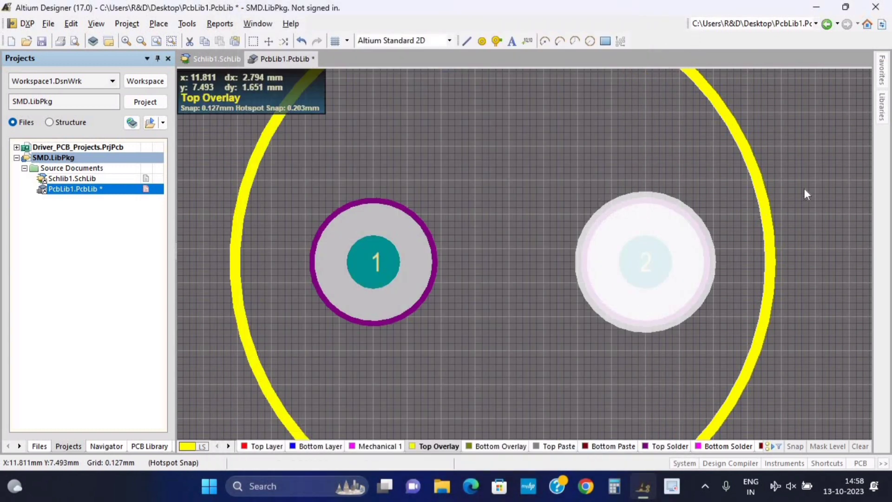
Draw a vertical Top Overlay line about 9.9 mm long through the circle's centre, from its top to its bottom edge
{"action": "scroll", "coordinate": [490, 275], "scroll_direction": "down", "scroll_amount": 2, "text": "ctrl"}
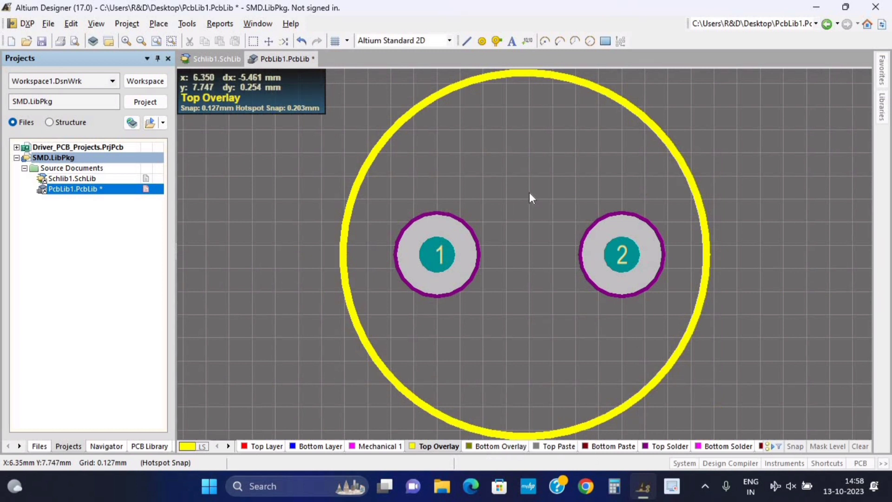
{"action": "key", "text": "p"}
{"action": "key", "text": "l"}
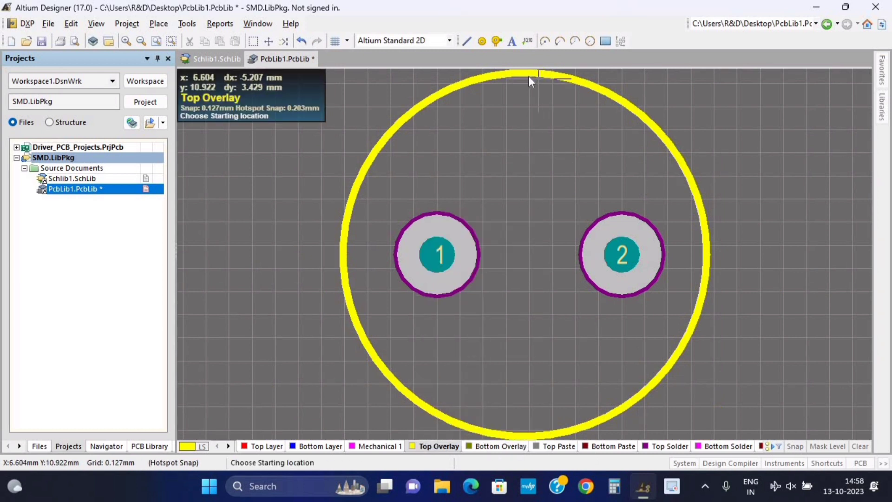
{"action": "left_click", "coordinate": [525, 73]}
{"action": "scroll", "coordinate": [521, 327], "scroll_direction": "down", "scroll_amount": 2}
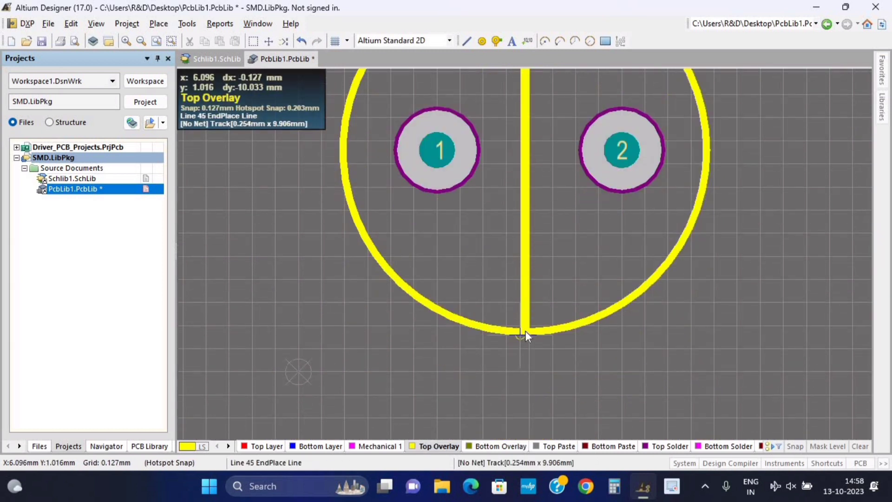
{"action": "left_click", "coordinate": [523, 330]}
{"action": "right_click", "coordinate": [523, 330]}
Draw three horizontal hatch lines from the vertical line to the circle's left edge, about 2.9, 4.2 and 4.7 mm long, above pad 1's centre
{"action": "scroll", "coordinate": [501, 279], "scroll_direction": "up", "scroll_amount": 2}
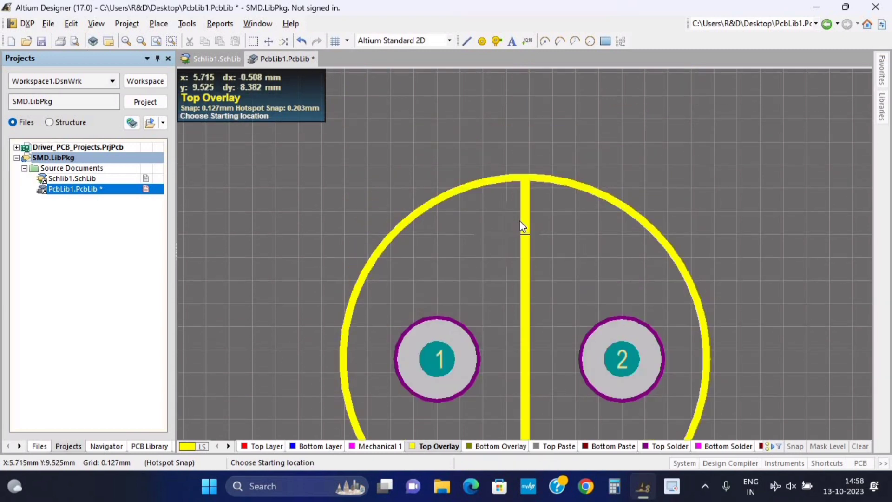
{"action": "left_click", "coordinate": [499, 225]}
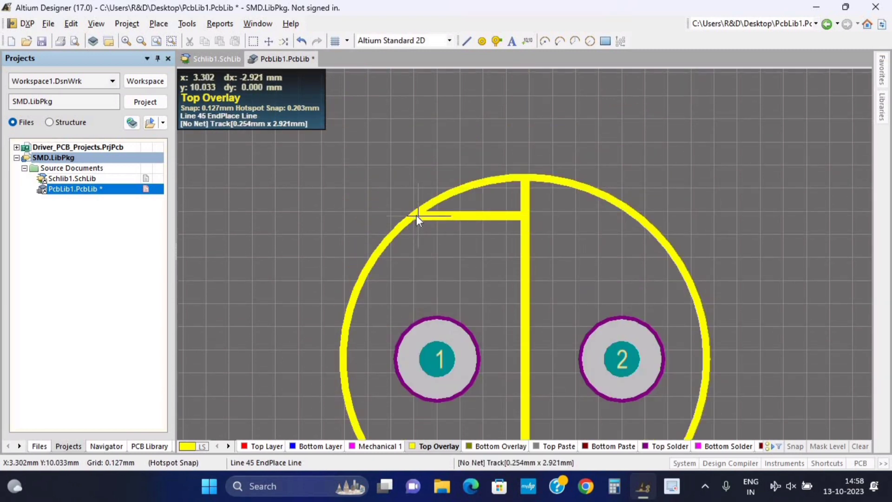
{"action": "left_click", "coordinate": [416, 215]}
{"action": "right_click", "coordinate": [516, 277]}
{"action": "left_click", "coordinate": [527, 272]}
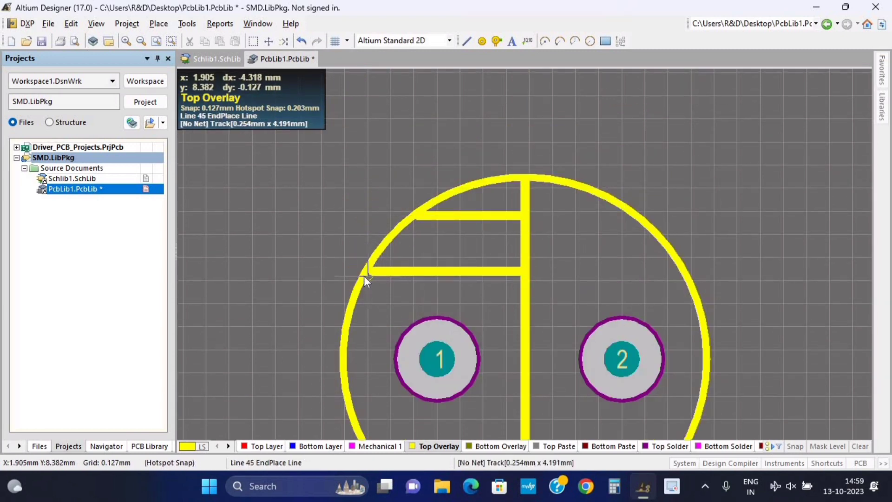
{"action": "left_click", "coordinate": [367, 271]}
{"action": "right_click", "coordinate": [460, 309]}
{"action": "scroll", "coordinate": [531, 212], "scroll_direction": "down", "scroll_amount": 2}
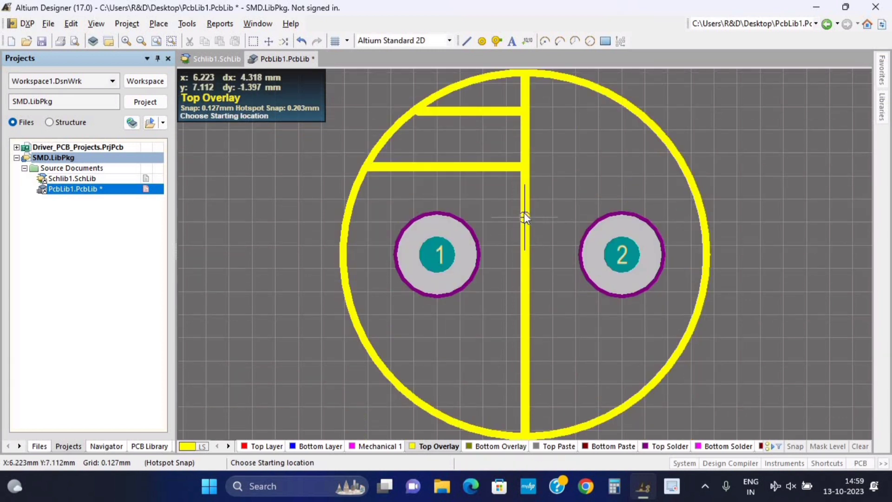
{"action": "left_click", "coordinate": [524, 215]}
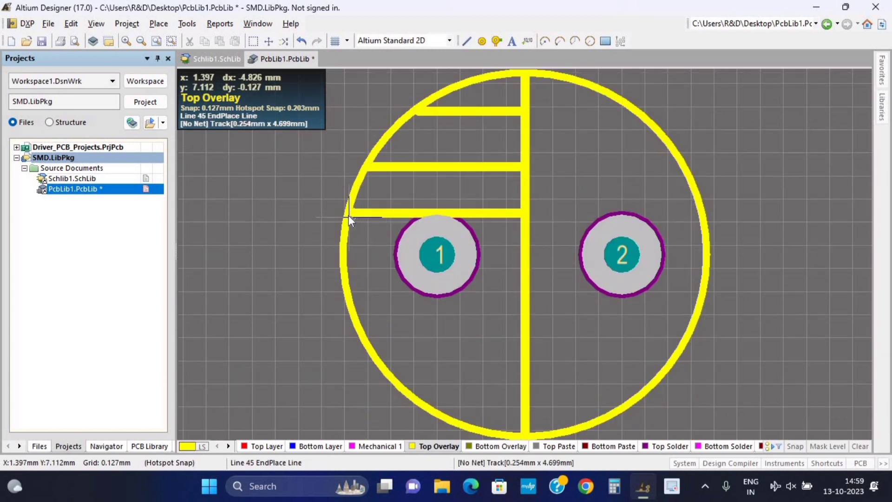
{"action": "left_click", "coordinate": [347, 216]}
{"action": "right_click", "coordinate": [356, 240]}
Add three more horizontal hatch lines to the circle's left edge: one across pad 1, one at its lower edge and one below it
{"action": "left_click", "coordinate": [524, 259]}
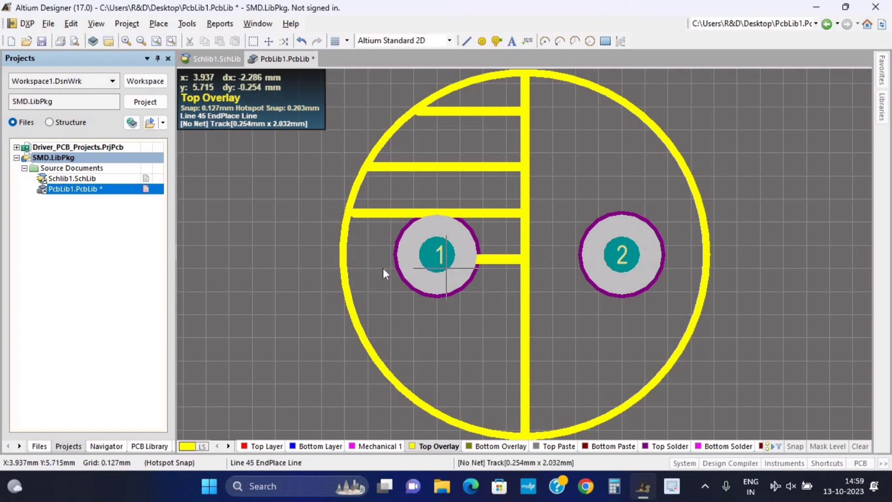
{"action": "left_click", "coordinate": [339, 259]}
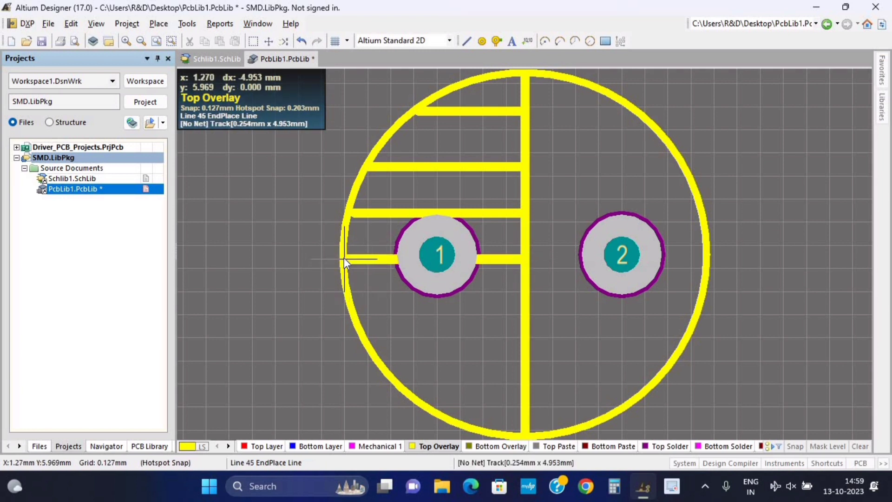
{"action": "right_click", "coordinate": [342, 260]}
{"action": "left_click", "coordinate": [525, 301]}
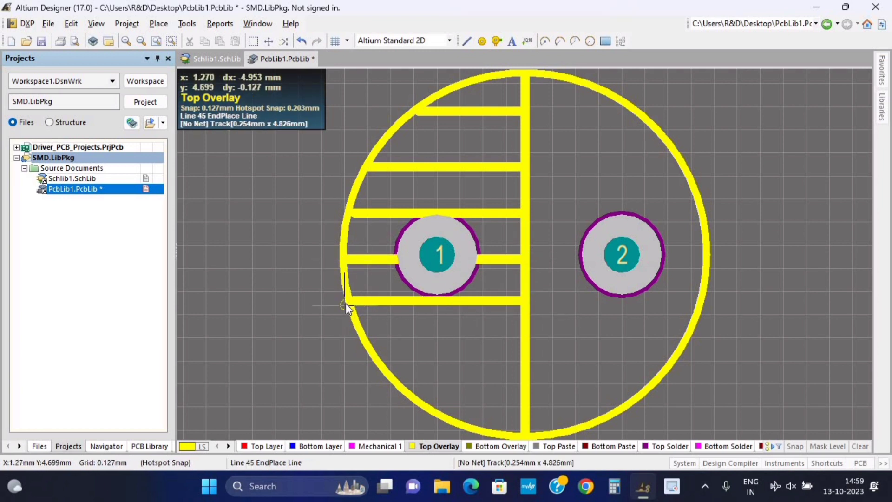
{"action": "left_click", "coordinate": [347, 303]}
{"action": "right_click", "coordinate": [348, 303]}
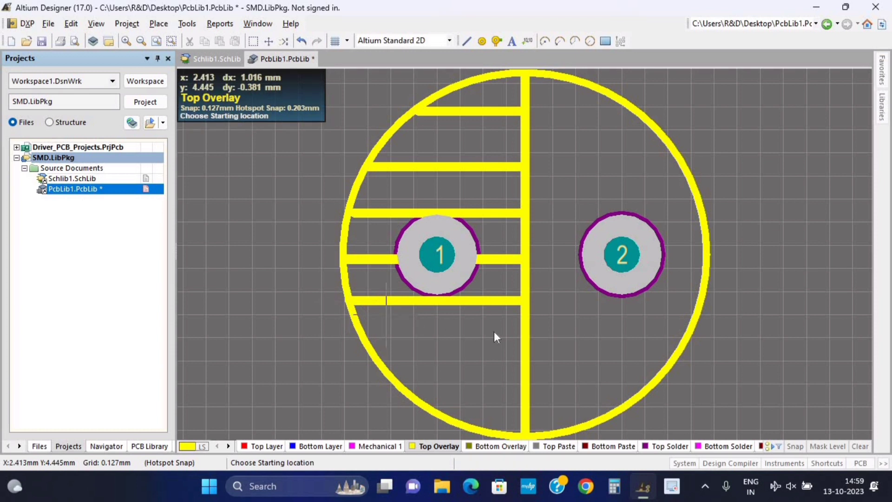
{"action": "left_click", "coordinate": [524, 333]}
{"action": "left_click", "coordinate": [362, 333]}
{"action": "right_click", "coordinate": [363, 333]}
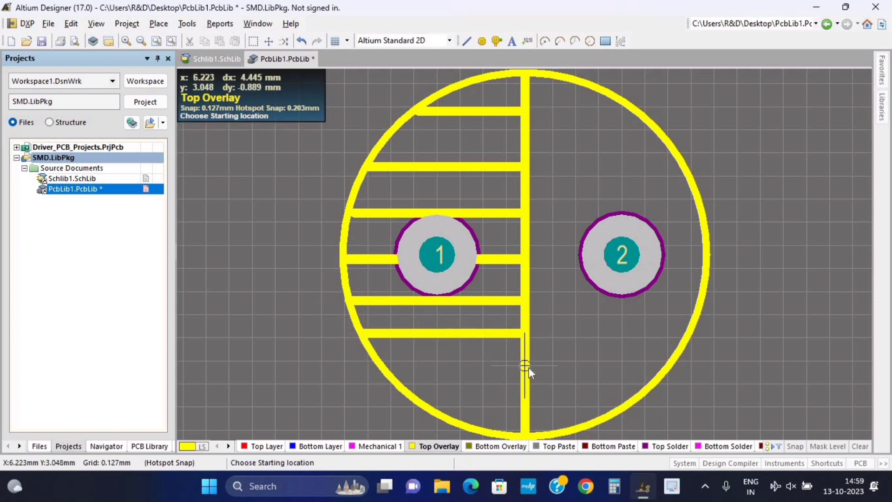
Draw the two lowest horizontal hatch lines from the vertical line to the circle's lower-left edge and finish line placement
{"action": "left_click", "coordinate": [525, 365]}
{"action": "left_click", "coordinate": [386, 365]}
{"action": "right_click", "coordinate": [386, 365]}
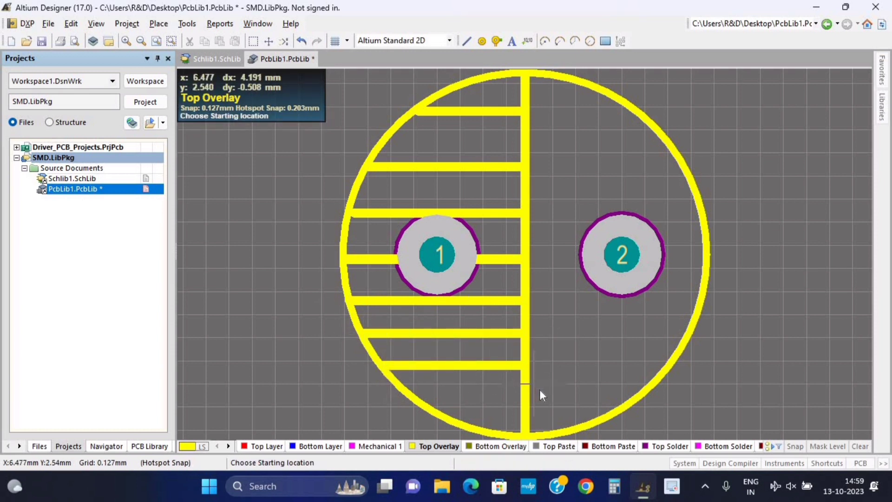
{"action": "left_click", "coordinate": [525, 393]}
{"action": "left_click", "coordinate": [408, 393]}
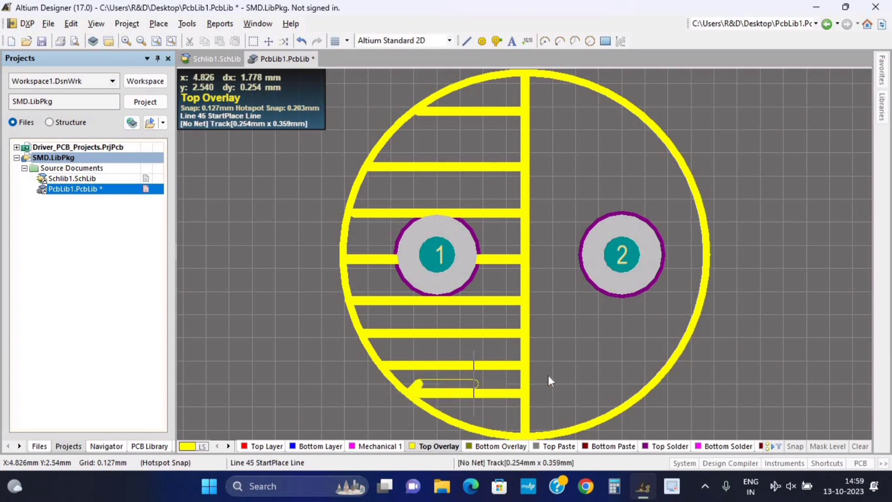
{"action": "right_click", "coordinate": [475, 388]}
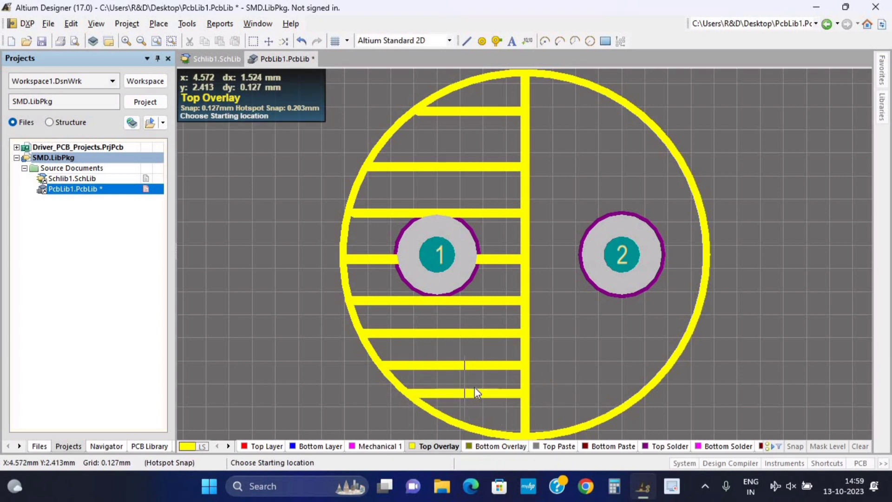
{"action": "right_click", "coordinate": [519, 344]}
Move the second and third hatch lines from the top upward to about Y 9.0 mm and Y 8.0 mm
{"action": "key", "text": "m"}
{"action": "key", "text": "m"}
{"action": "left_click", "coordinate": [484, 166]}
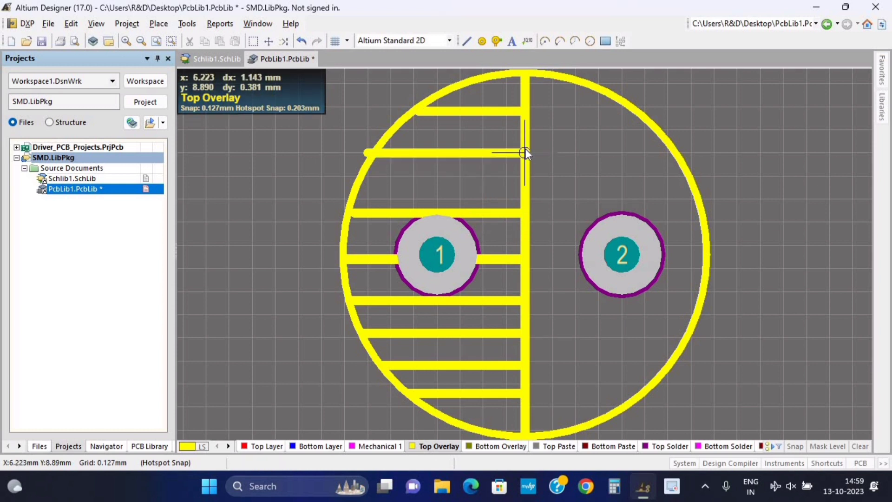
{"action": "left_click", "coordinate": [525, 148]}
{"action": "left_click", "coordinate": [512, 213]}
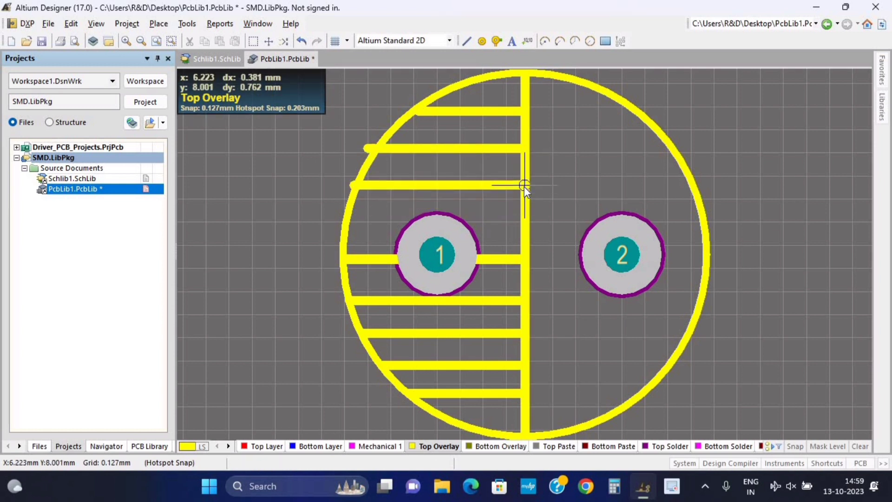
{"action": "left_click", "coordinate": [524, 186]}
{"action": "right_click", "coordinate": [506, 216]}
Draw a horizontal hatch line about 5 mm long at Y 6.985 mm, from the vertical line across pad 1's upper part to the circle
{"action": "key", "text": "p"}
{"action": "key", "text": "l"}
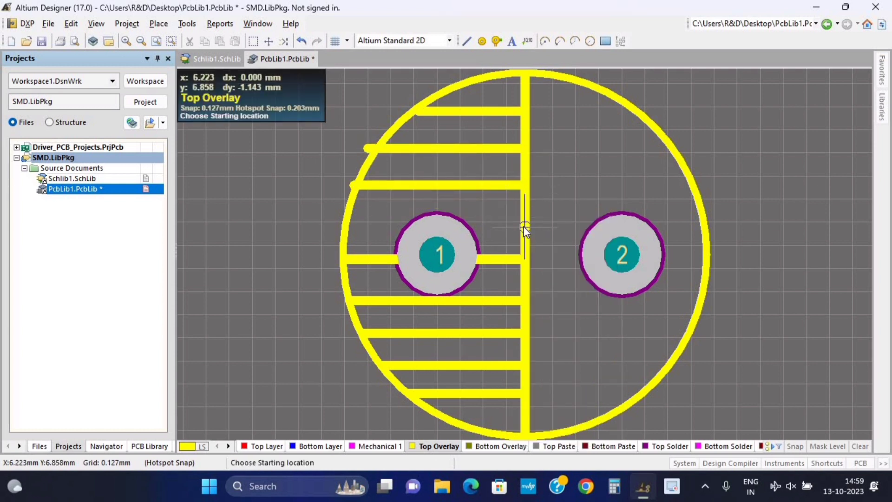
{"action": "left_click", "coordinate": [523, 226]}
{"action": "left_click", "coordinate": [345, 223]}
{"action": "right_click", "coordinate": [344, 223]}
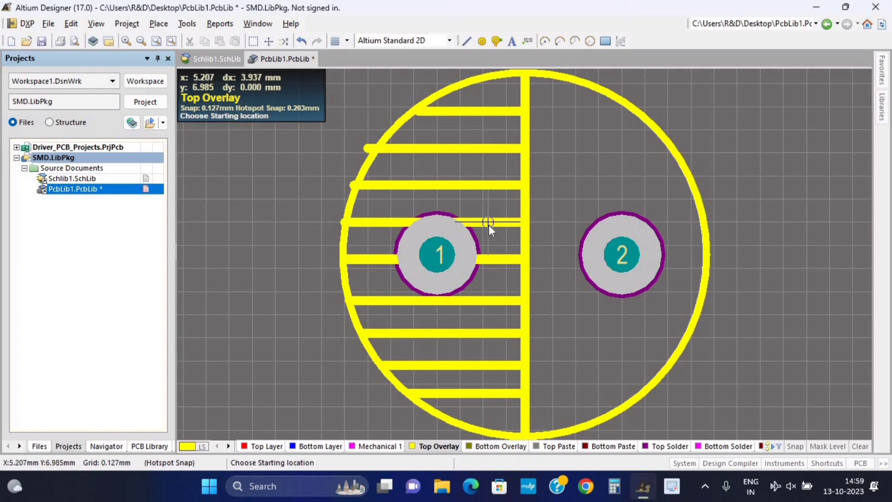
{"action": "right_click", "coordinate": [489, 225]}
Shorten the left ends of the second, third and fourth hatch lines from the top so they end on the circle
{"action": "left_click", "coordinate": [368, 148]}
{"action": "left_click_drag", "start_coordinate": [368, 148], "coordinate": [378, 148]}
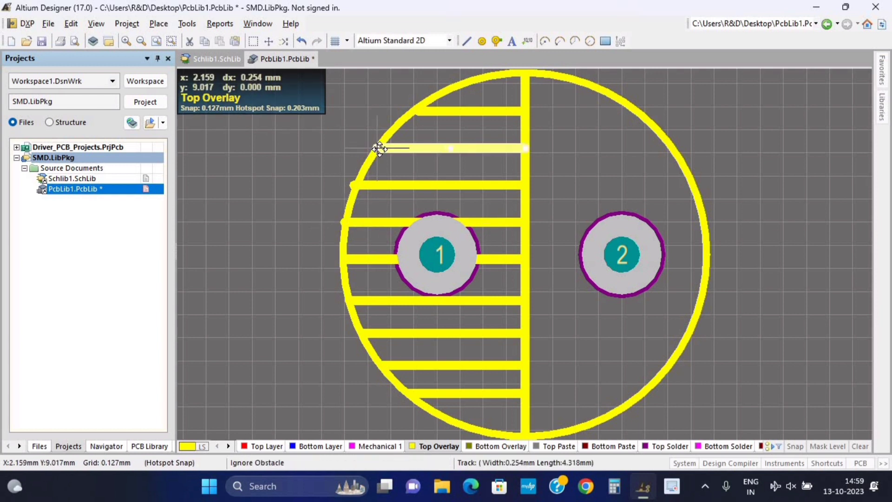
{"action": "left_click", "coordinate": [354, 185]}
{"action": "left_click", "coordinate": [354, 185]}
{"action": "left_click_drag", "start_coordinate": [354, 185], "coordinate": [362, 184]}
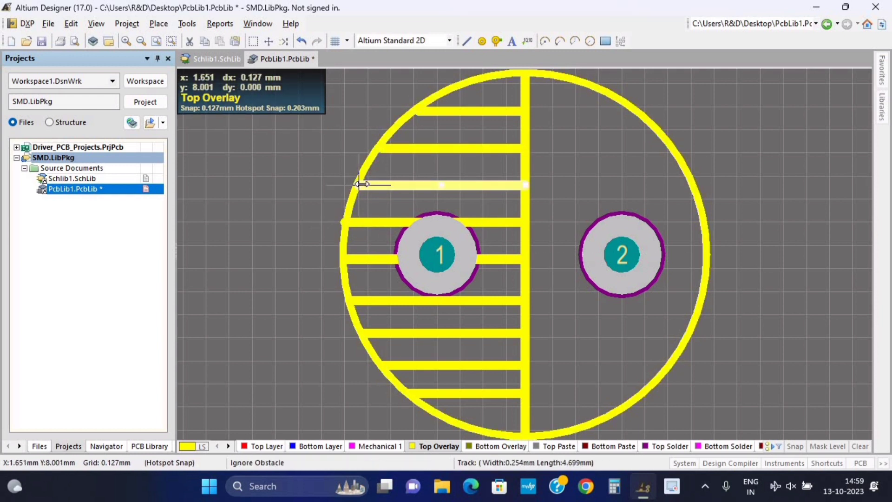
{"action": "left_click", "coordinate": [362, 221]}
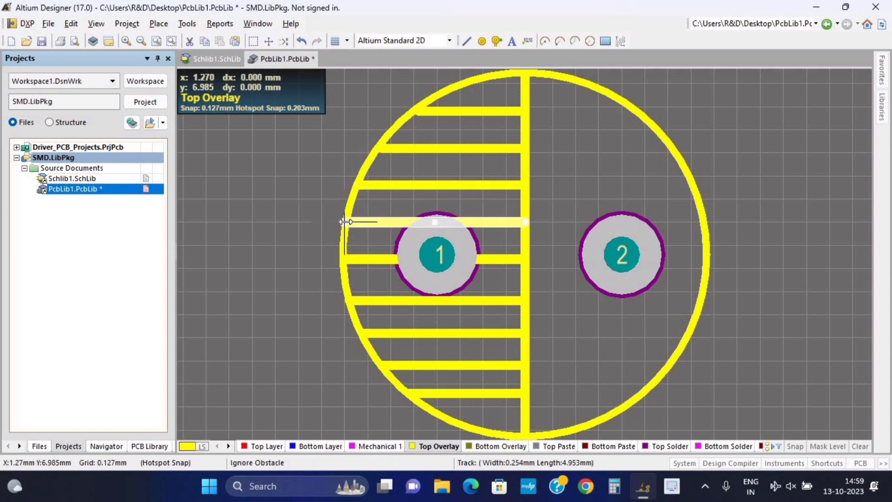
{"action": "left_click_drag", "start_coordinate": [345, 223], "coordinate": [350, 222]}
{"action": "left_click", "coordinate": [298, 235]}
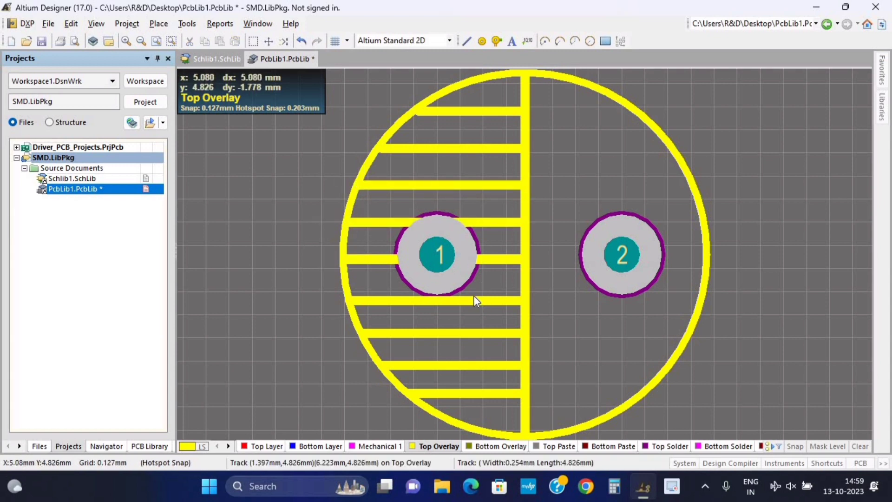
Save the PCB library PcbLib1.PcbLib with the finished footprint
{"action": "key", "text": "ctrl+s"}
{"action": "scroll", "coordinate": [534, 260], "scroll_direction": "down", "scroll_amount": 2, "text": "ctrl"}
{"action": "scroll", "coordinate": [529, 209], "scroll_direction": "down", "scroll_amount": 1, "text": "ctrl"}
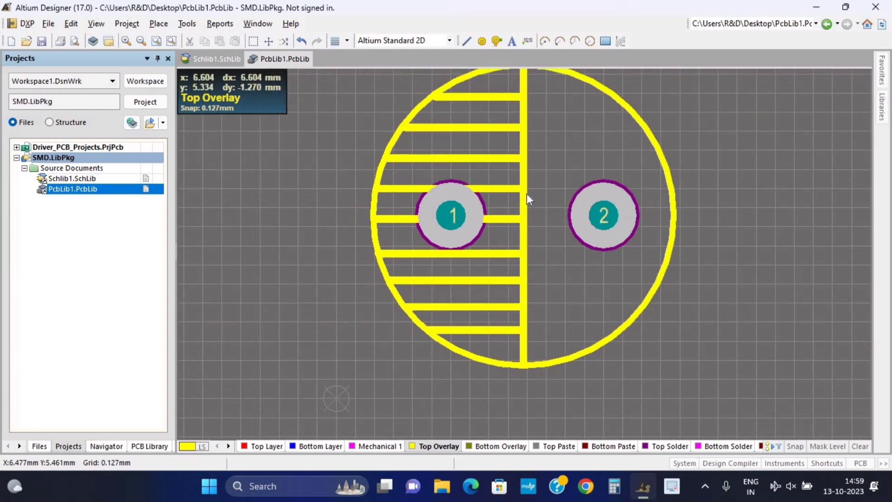
{"action": "scroll", "coordinate": [529, 223], "scroll_direction": "down", "scroll_amount": 2, "text": "ctrl"}
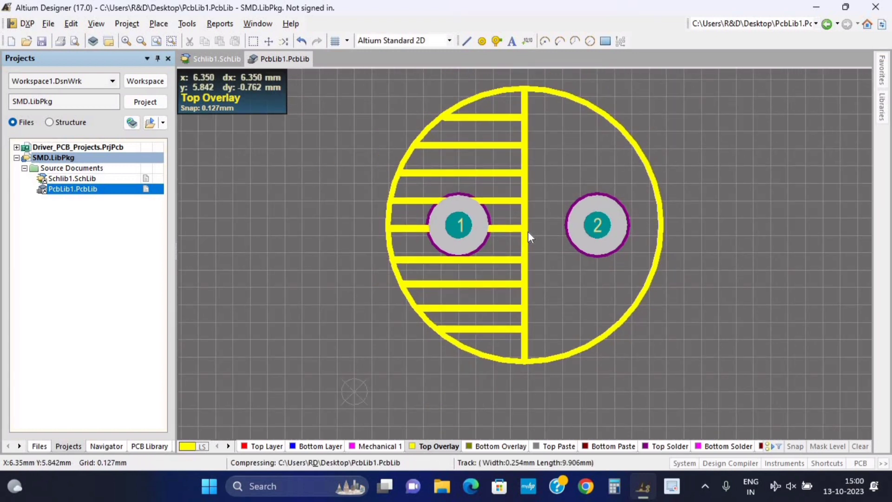
Open the schematic library Schlib1.SchLib from the SMD.LibPkg project and save it
{"action": "left_click", "coordinate": [88, 182]}
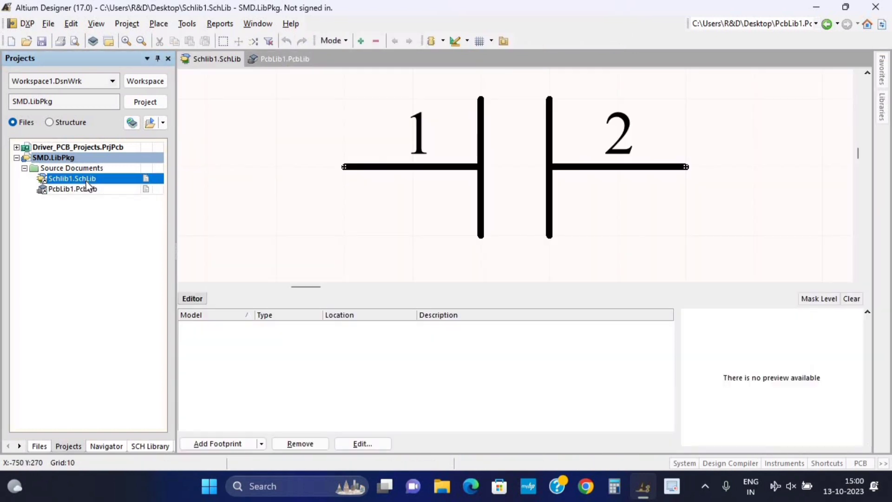
{"action": "right_click", "coordinate": [132, 181]}
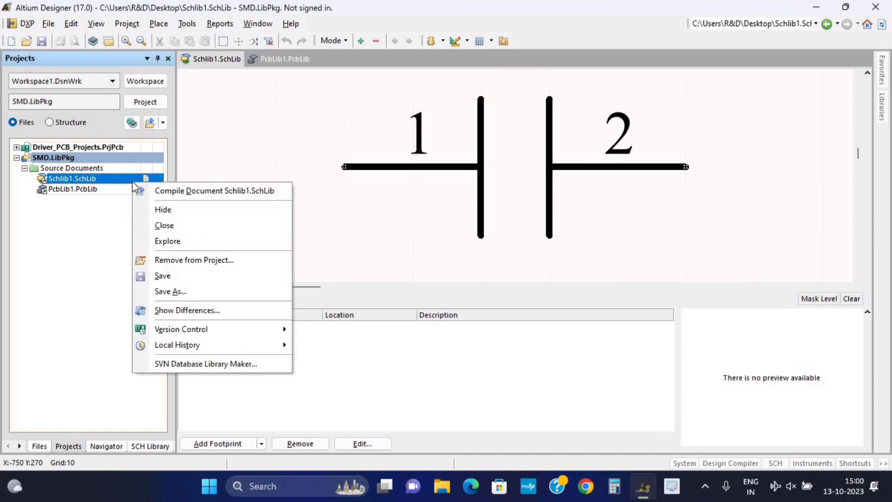
{"action": "left_click", "coordinate": [182, 279]}
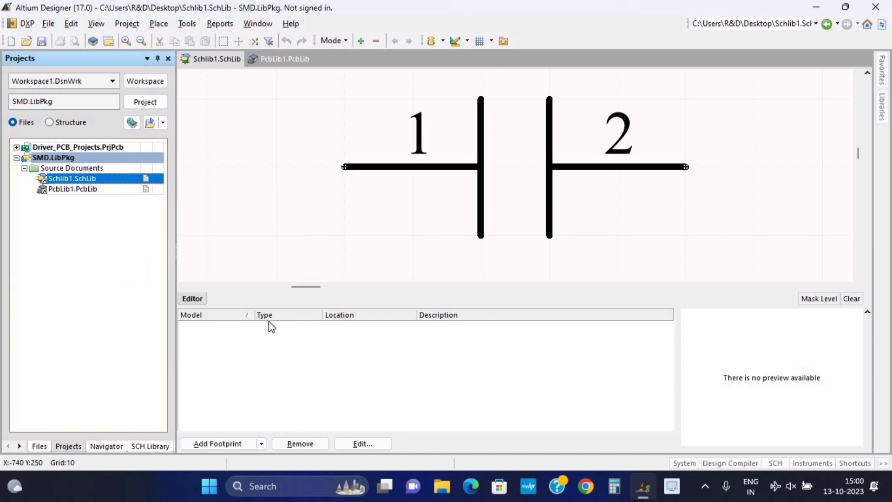
Add footprint PCBComponent_1 from PcbLib1.PcbLib to the capacitor symbol, using the Library path option, and save Schlib1.SchLib
{"action": "left_click", "coordinate": [221, 444]}
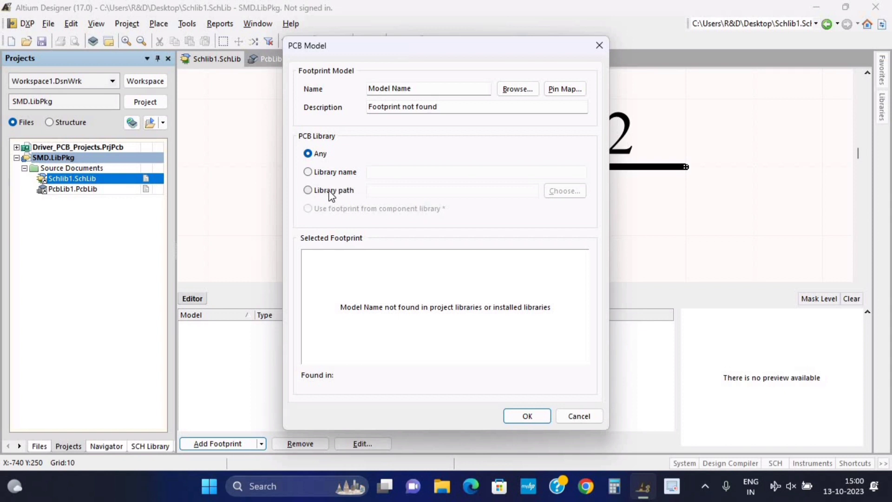
{"action": "left_click", "coordinate": [308, 191]}
{"action": "left_click", "coordinate": [307, 153]}
{"action": "left_click", "coordinate": [308, 191]}
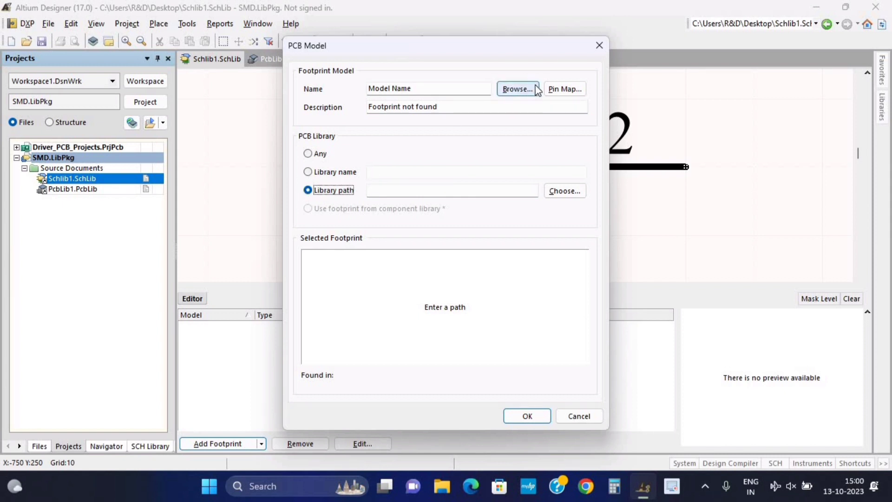
{"action": "left_click", "coordinate": [518, 89]}
{"action": "left_click", "coordinate": [376, 190]}
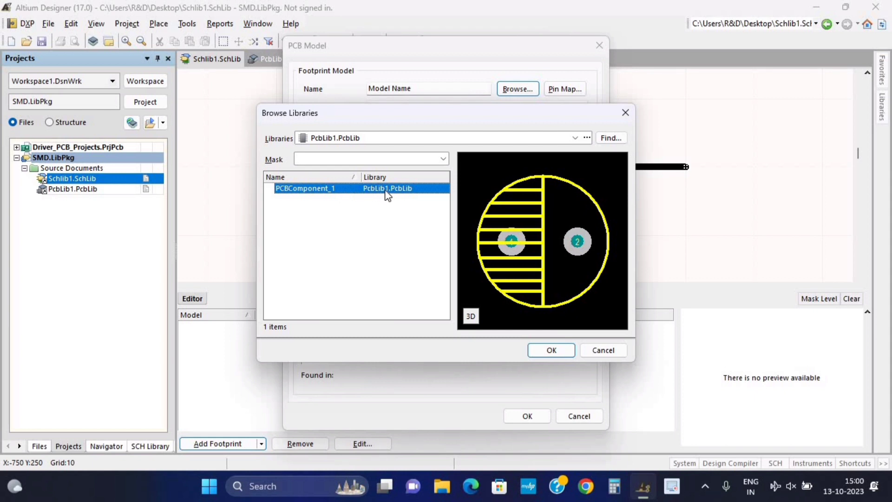
{"action": "left_click", "coordinate": [470, 317]}
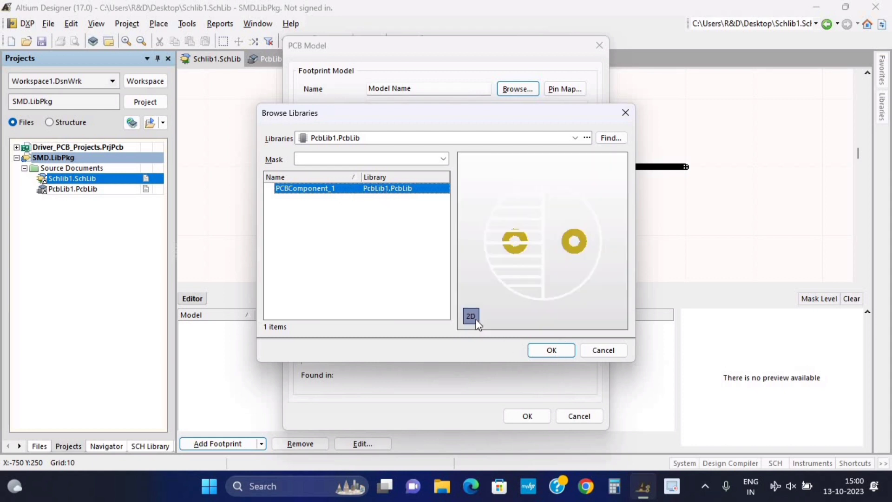
{"action": "left_click", "coordinate": [470, 316]}
{"action": "left_click", "coordinate": [560, 349]}
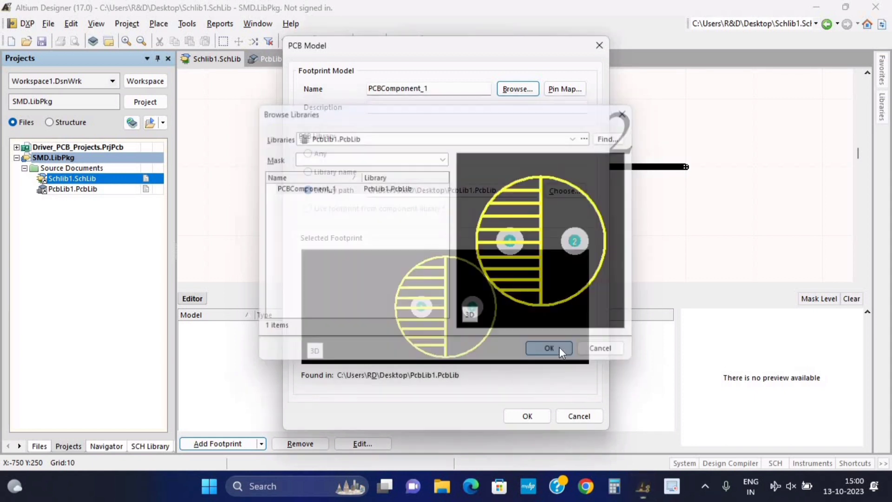
{"action": "left_click", "coordinate": [526, 416]}
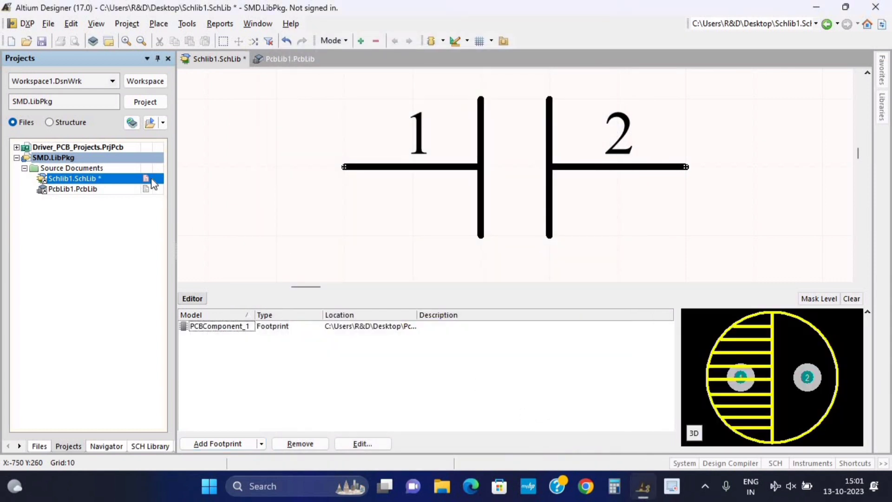
{"action": "right_click", "coordinate": [151, 178]}
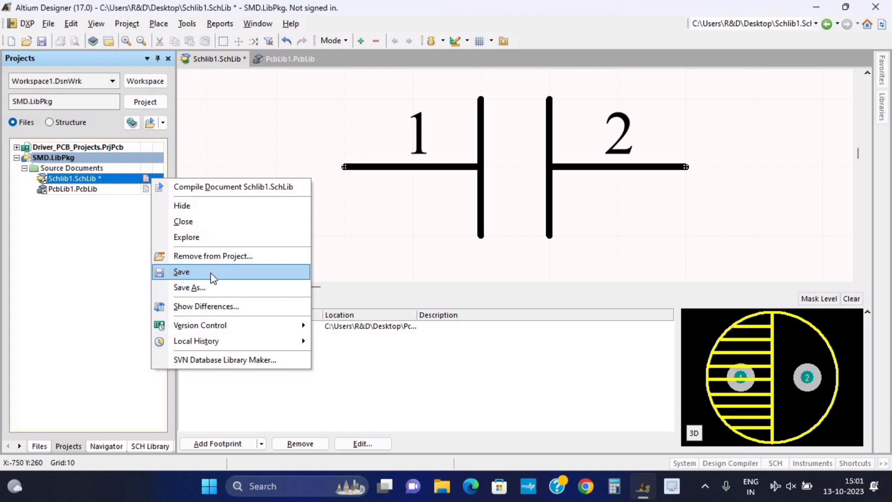
{"action": "left_click", "coordinate": [190, 275]}
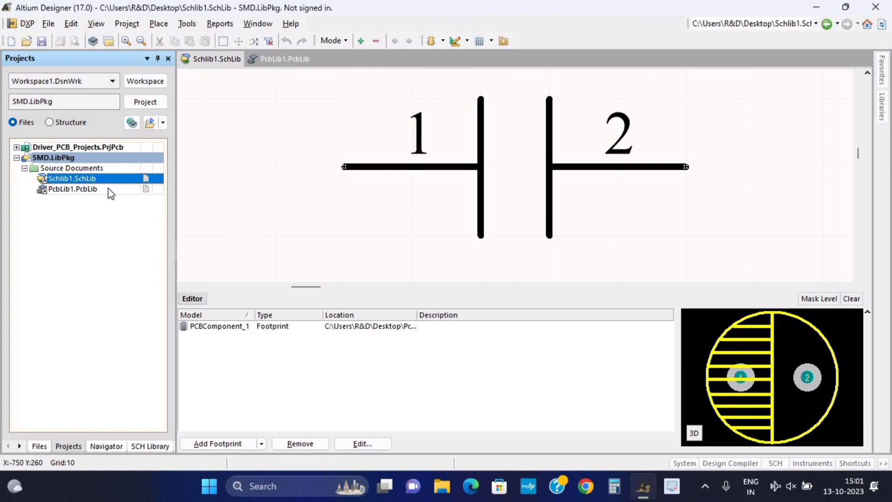
Compile the integrated library SMD.LibPkg and close the Libraries panel
{"action": "right_click", "coordinate": [112, 158]}
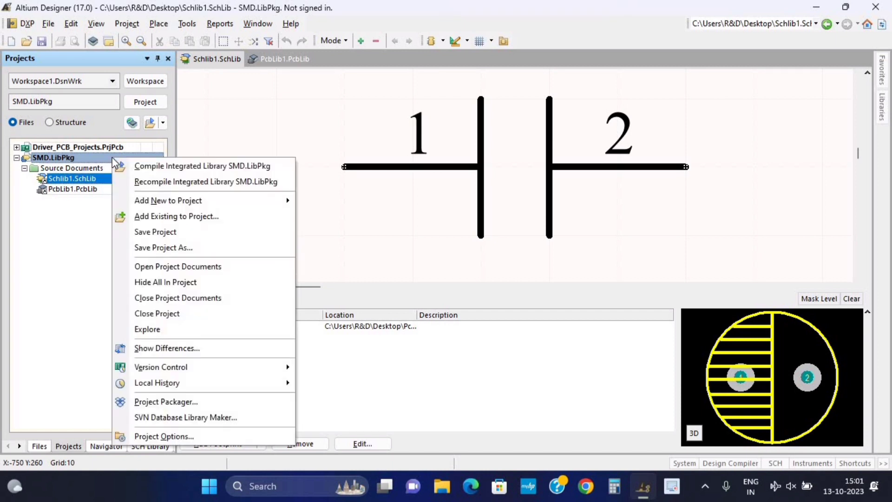
{"action": "left_click", "coordinate": [262, 166]}
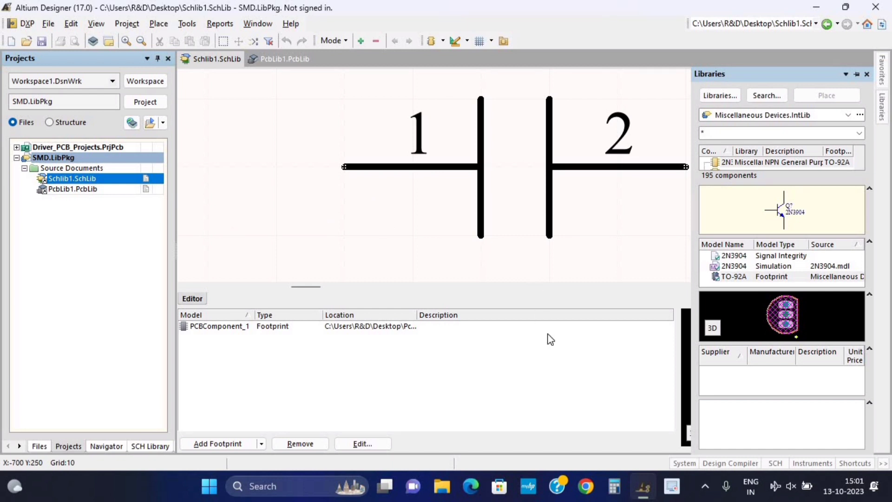
{"action": "left_click", "coordinate": [843, 75]}
{"action": "left_click", "coordinate": [818, 100]}
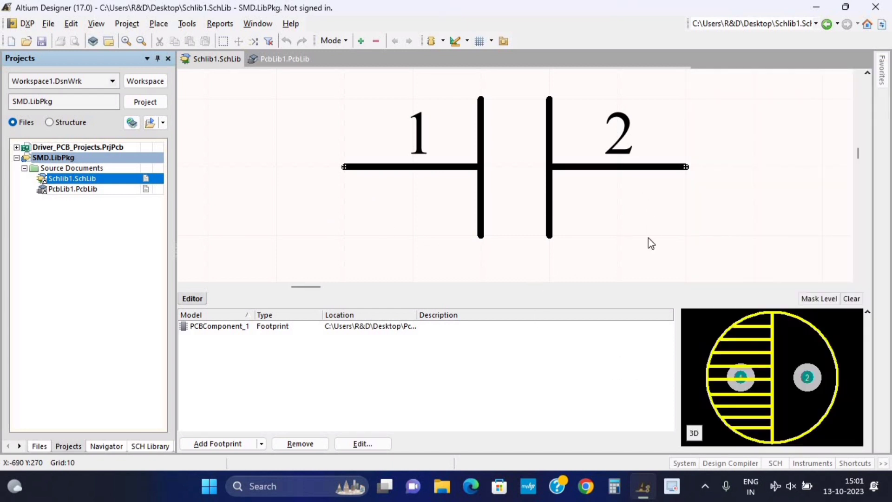
{"action": "scroll", "coordinate": [540, 263], "scroll_direction": "down", "scroll_amount": 2}
{"action": "scroll", "coordinate": [540, 263], "scroll_direction": "up", "scroll_amount": 3}
{"action": "left_click", "coordinate": [70, 188]}
{"action": "left_click", "coordinate": [78, 178]}
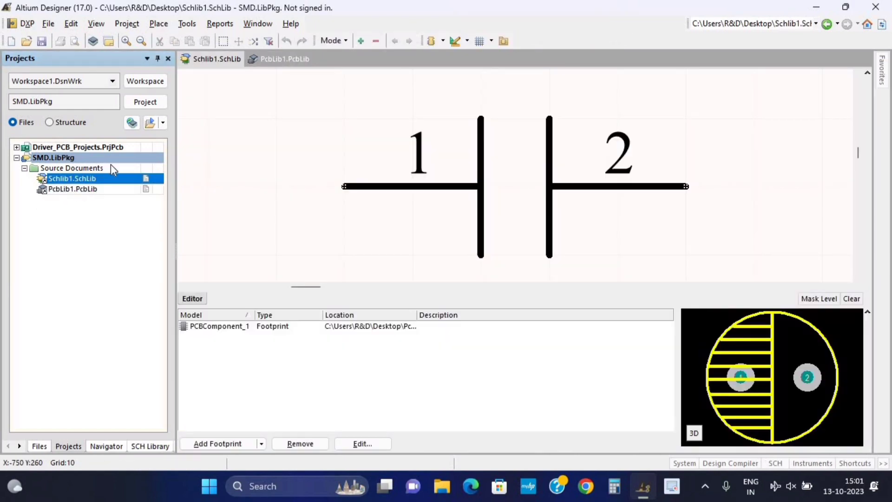